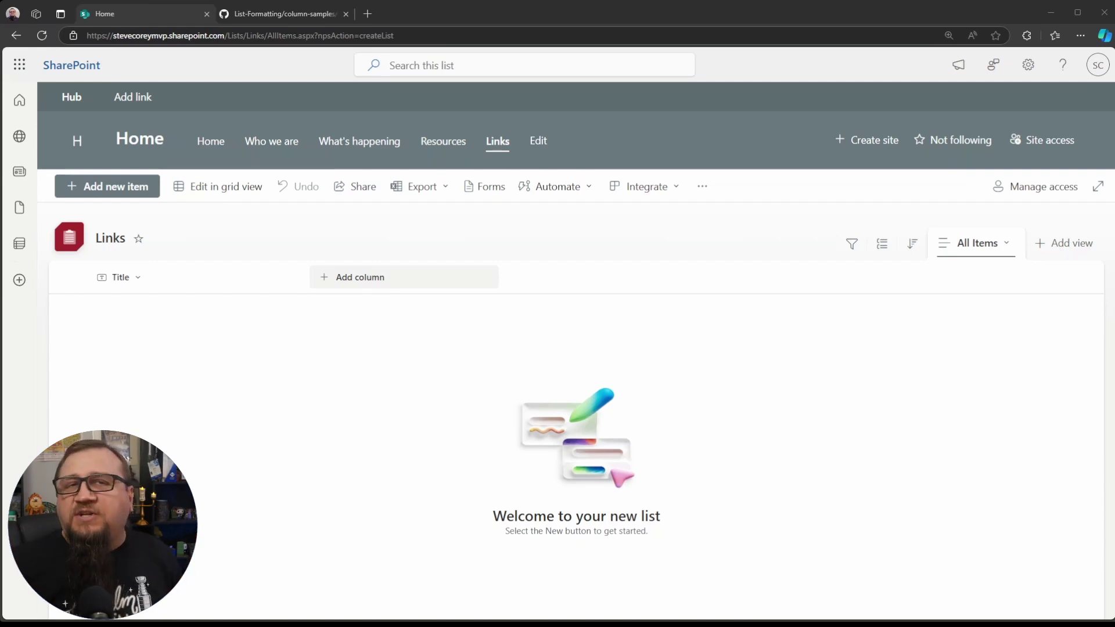
Add a Hyperlink-type column named 'URL' beside Title in the Links list.
left_click(352, 277)
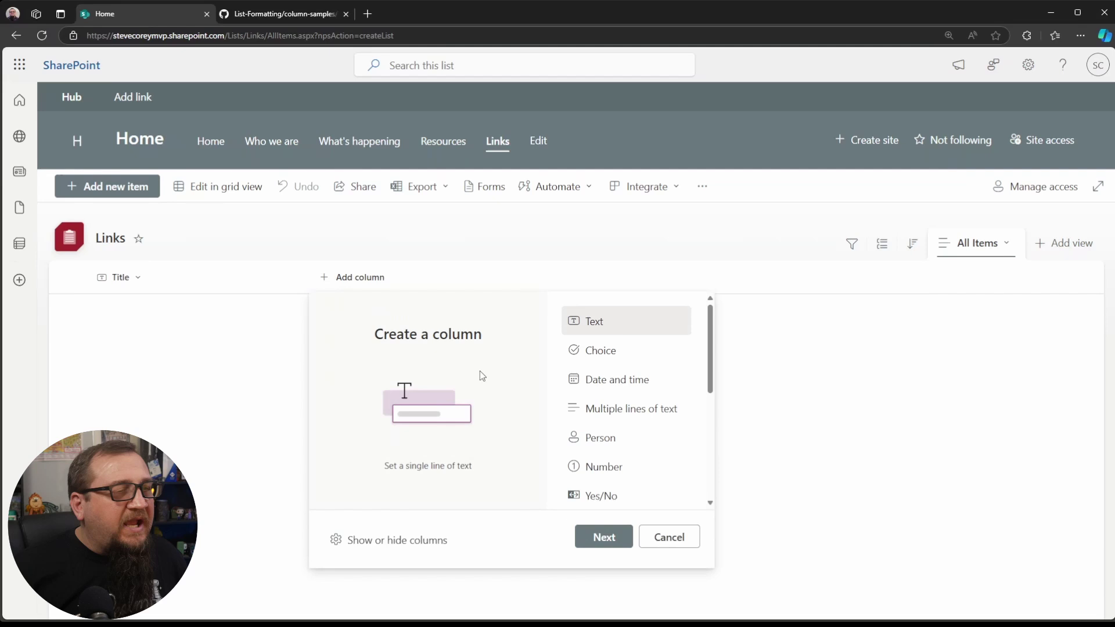
scroll(639, 444, "down", 2)
left_click(631, 467)
left_click(621, 537)
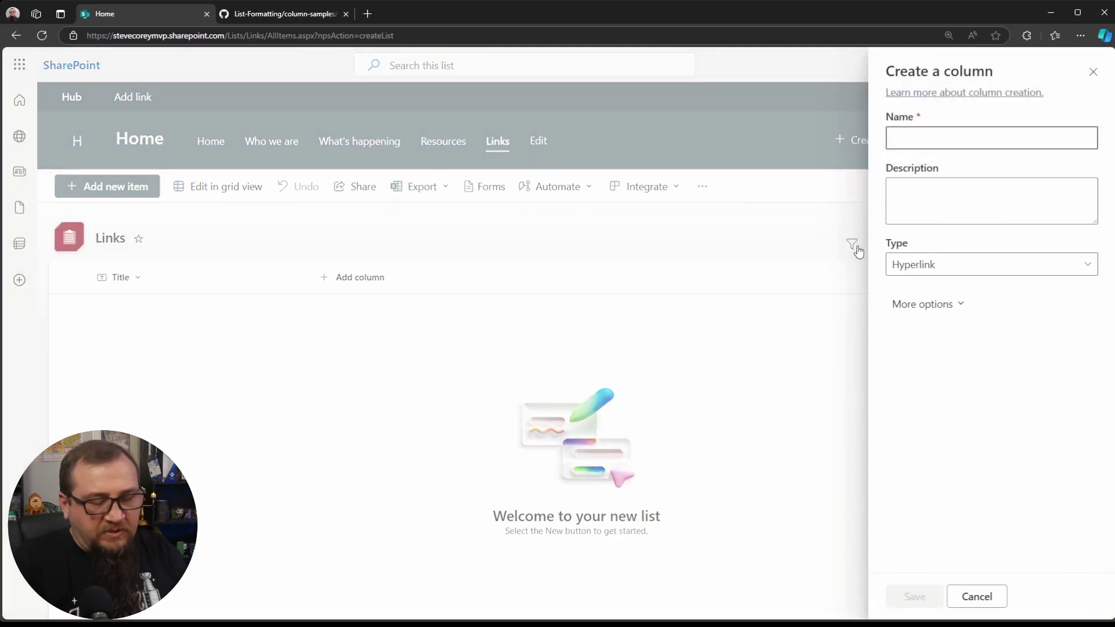
type("URL")
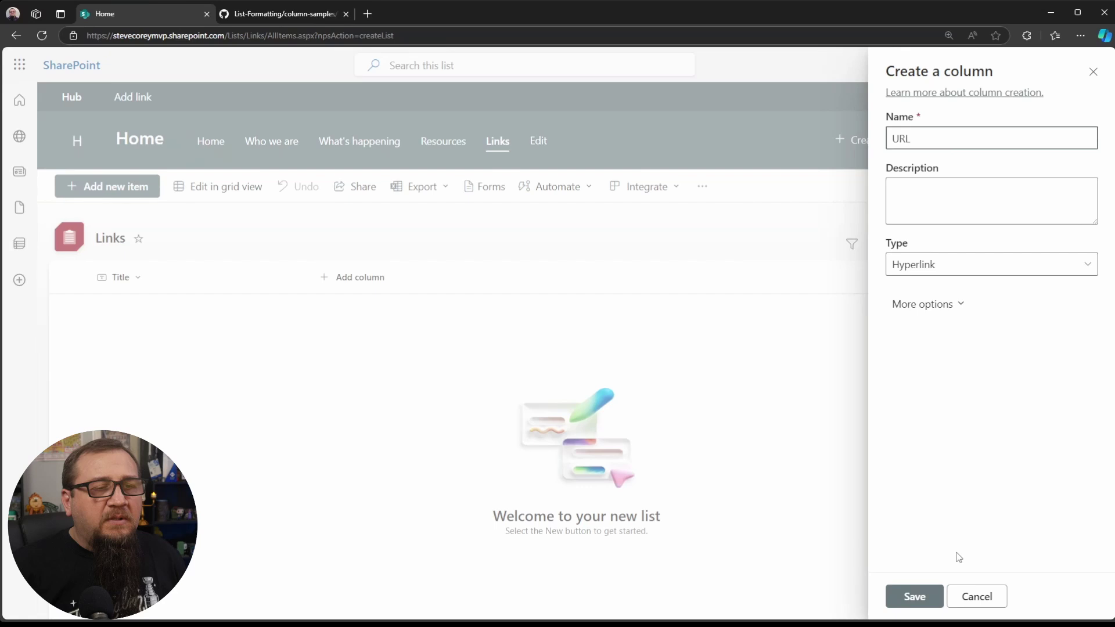
left_click(915, 596)
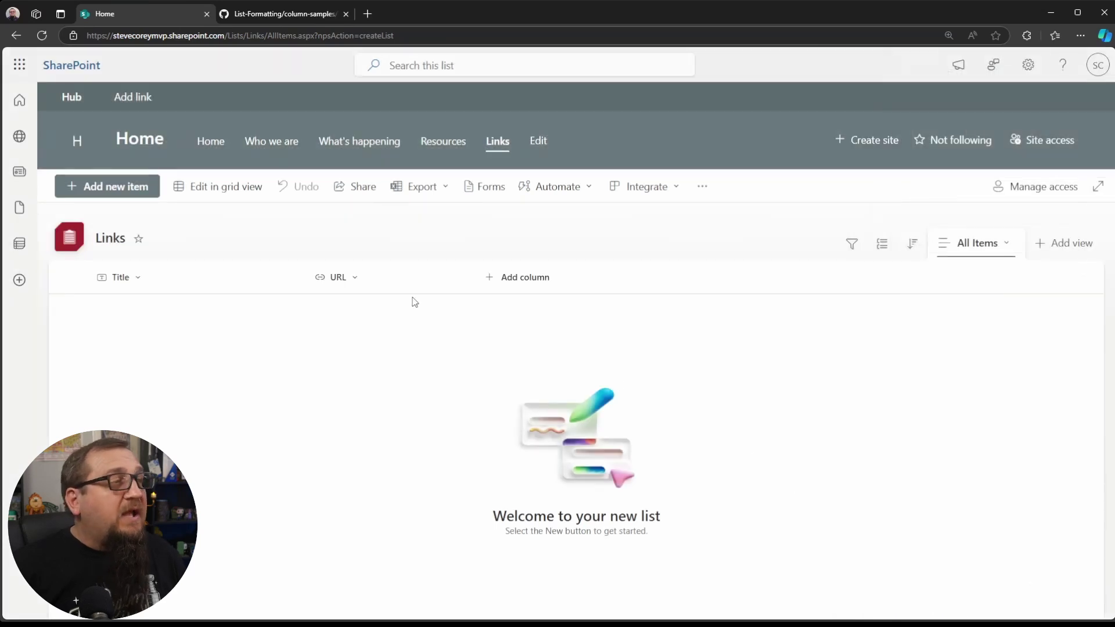
Add the Microsoft Learn link item, then start the MVP Site item and move to its URL.
left_click(141, 191)
left_click(513, 318)
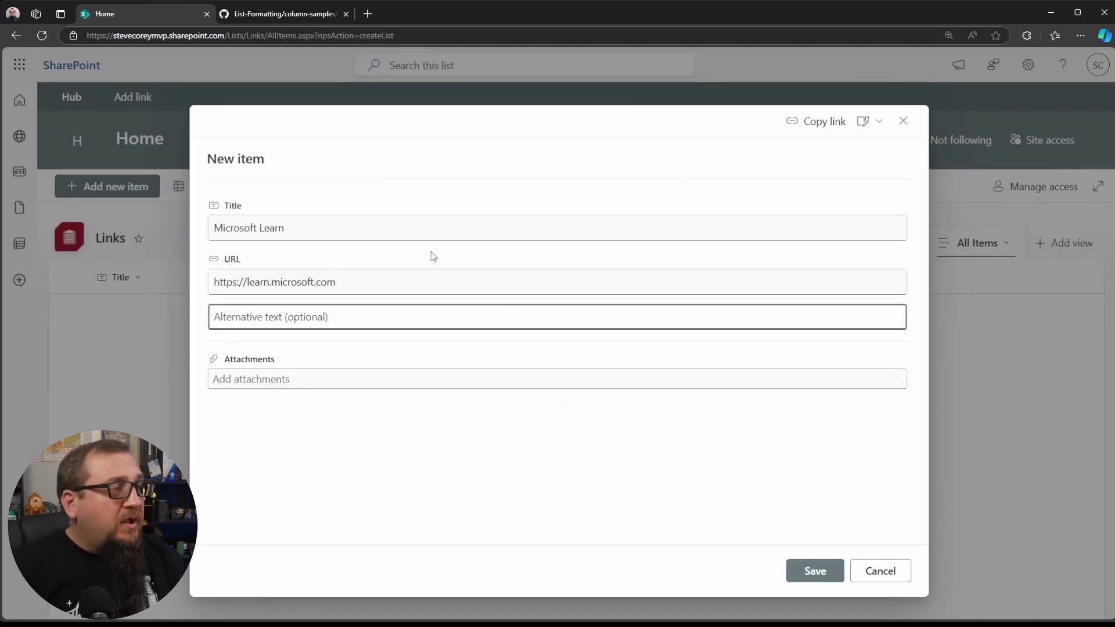
left_click_drag(286, 228, 221, 224)
key("ctrl+c")
left_click(324, 319)
key("ctrl+v")
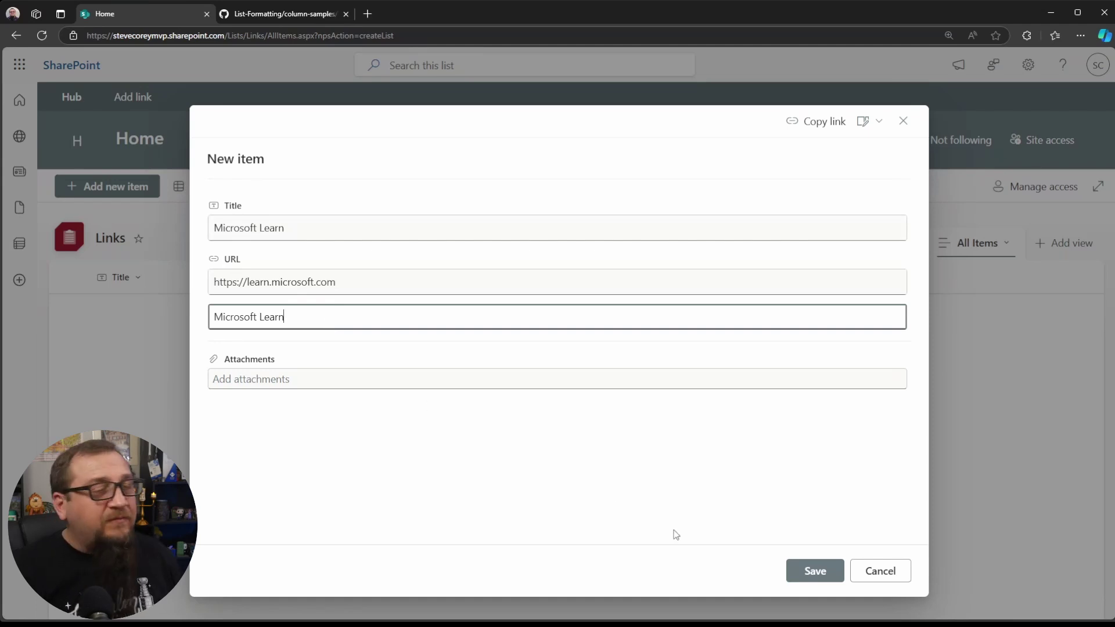
left_click(815, 571)
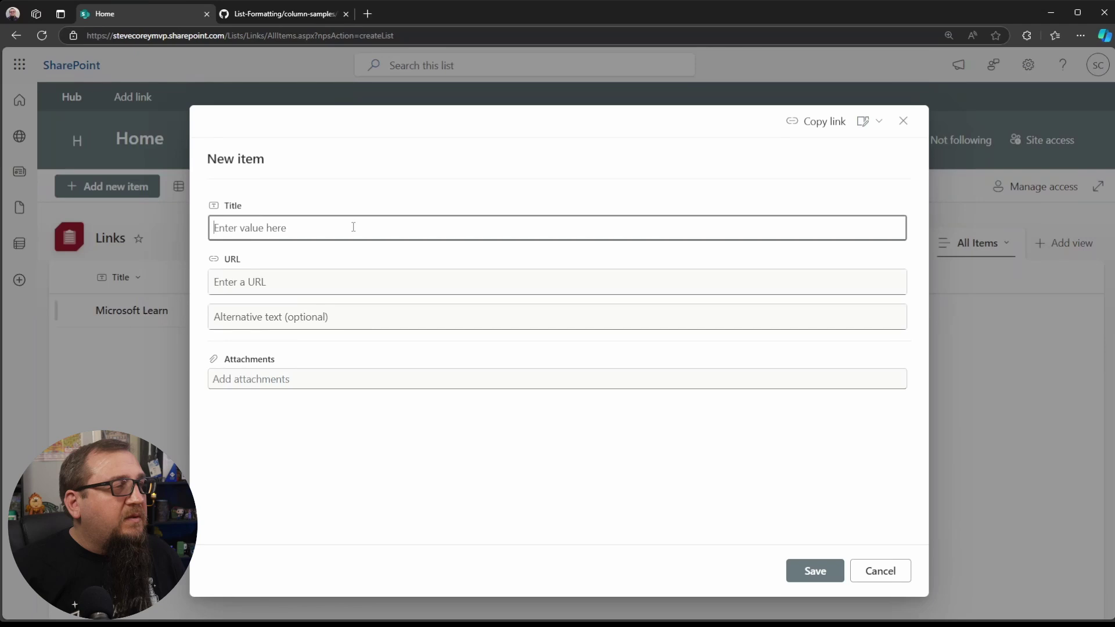
type("MVP Site")
key("Tab")
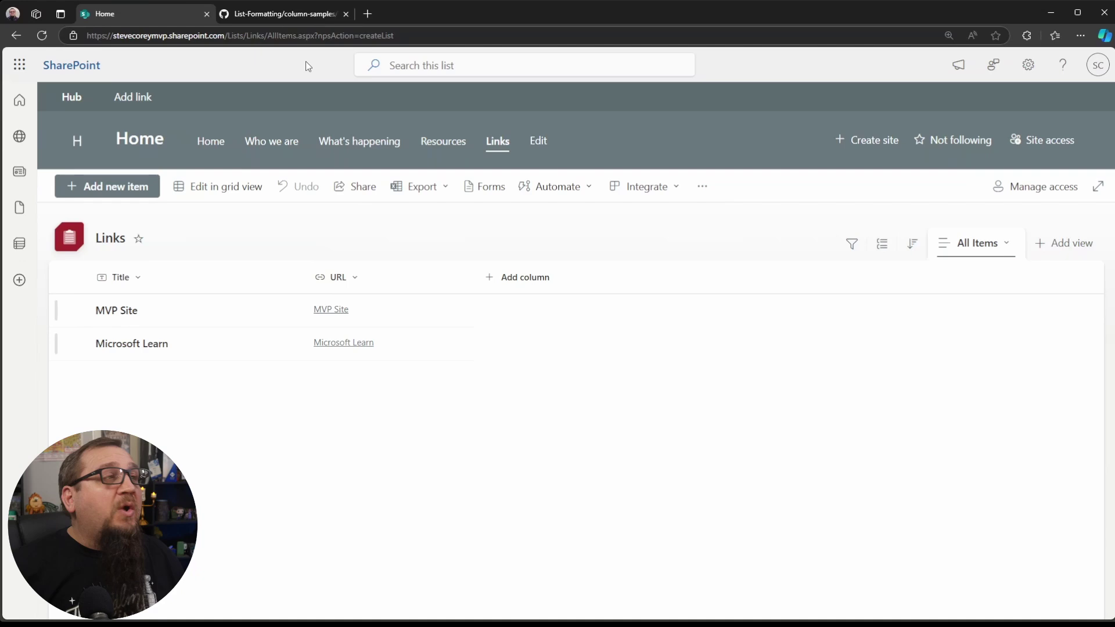
Read through the hyperlink-display-url README on GitHub, then scroll back up to the file list.
left_click(283, 15)
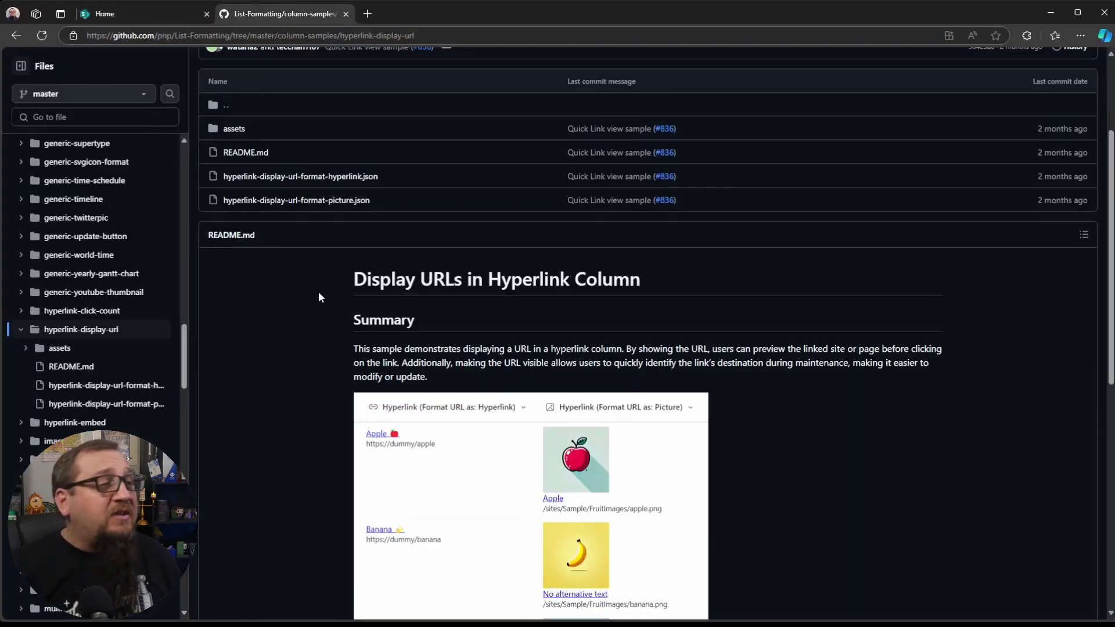
scroll(319, 292, "up", 2)
scroll(269, 417, "down", 3)
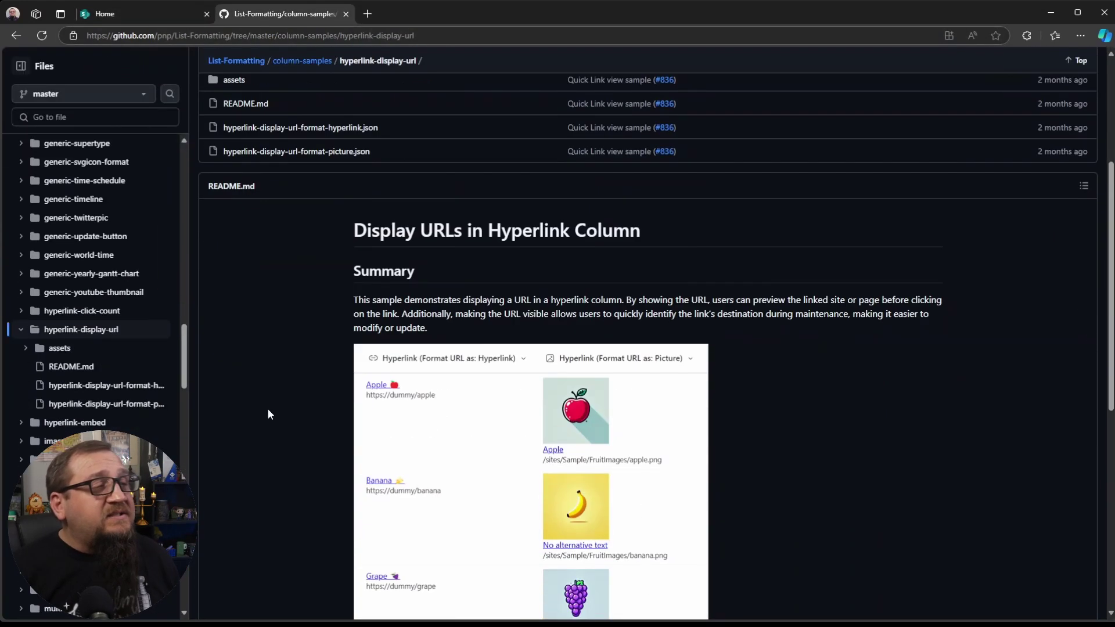
scroll(268, 414, "down", 5)
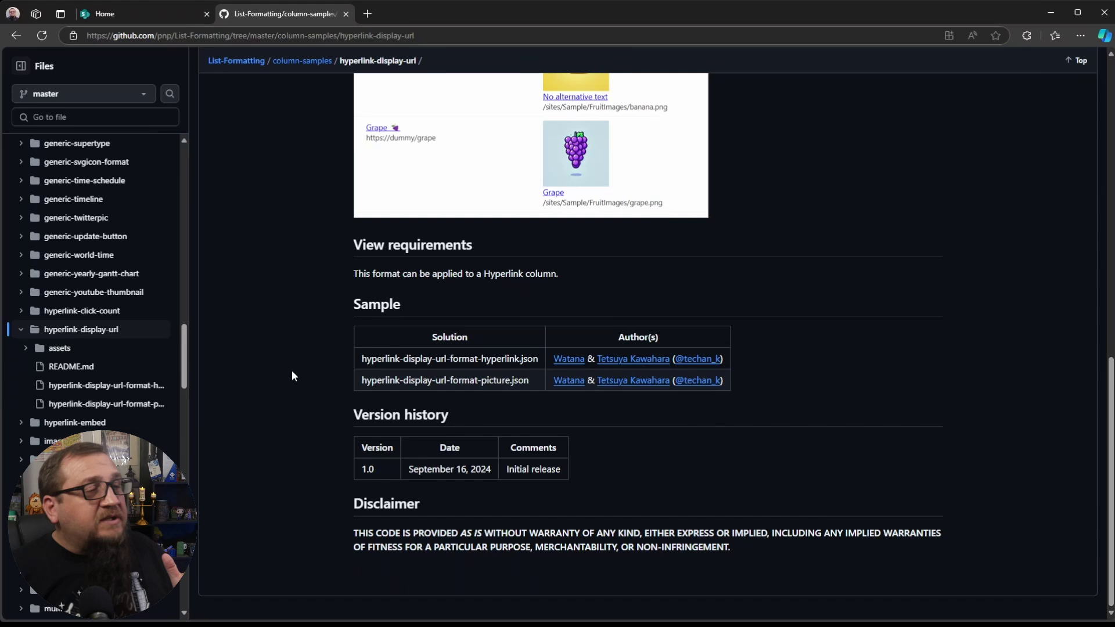
scroll(291, 376, "up", 6)
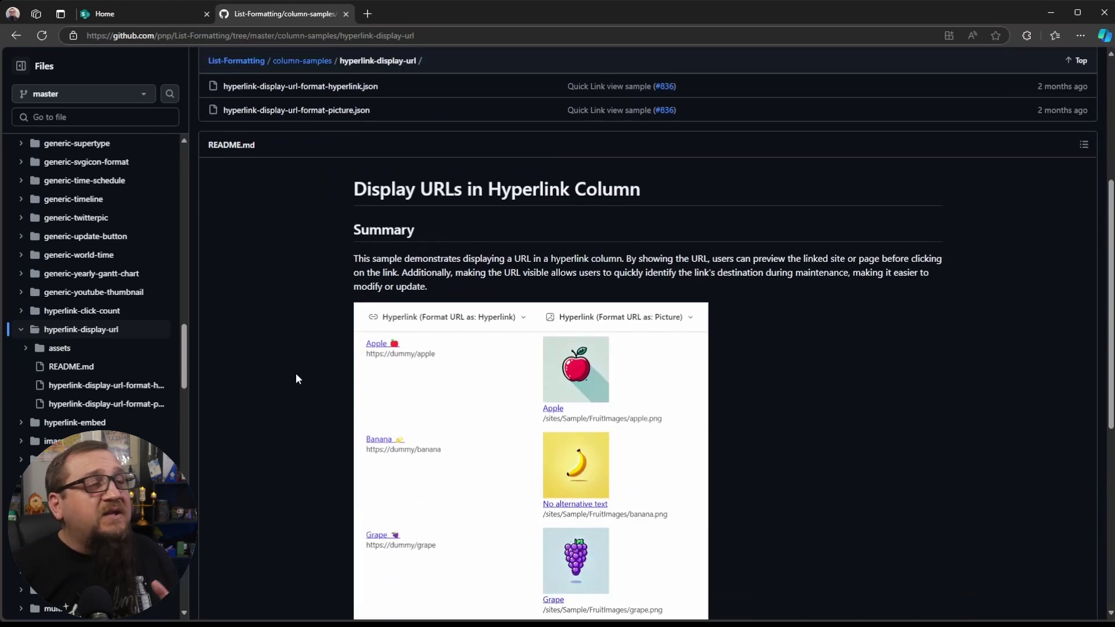
scroll(292, 372, "down", 1)
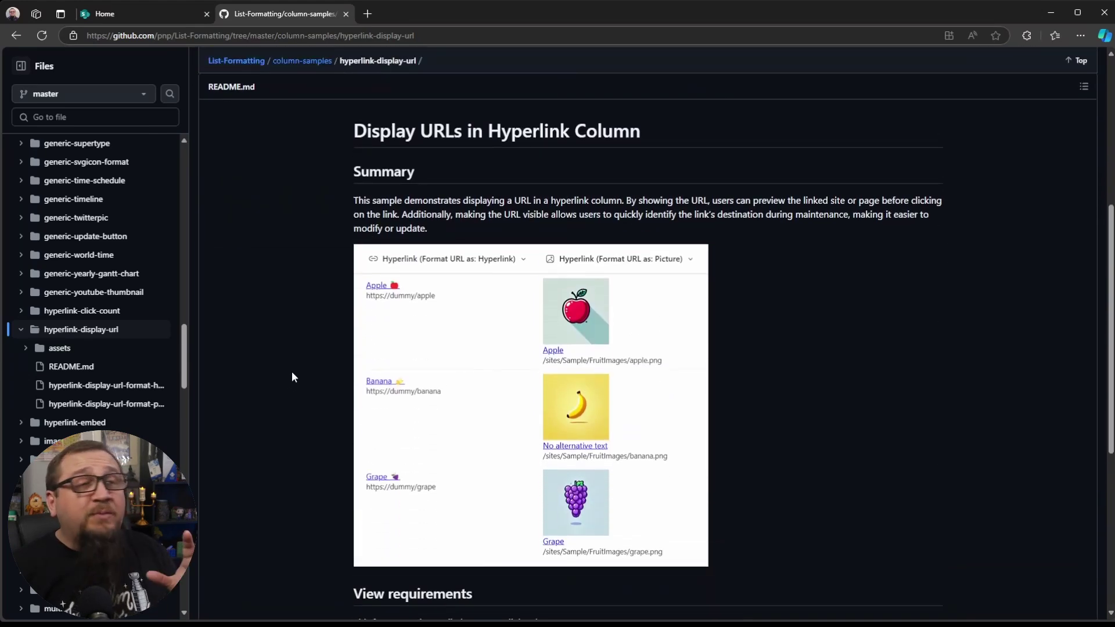
scroll(292, 376, "up", 3)
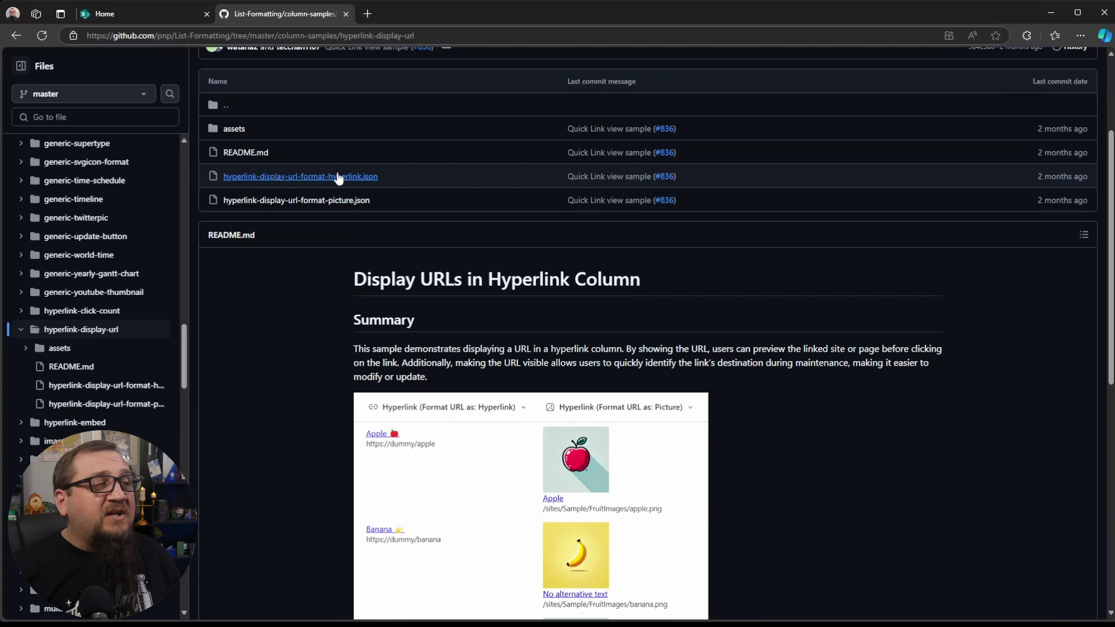
scroll(277, 343, "down", 2)
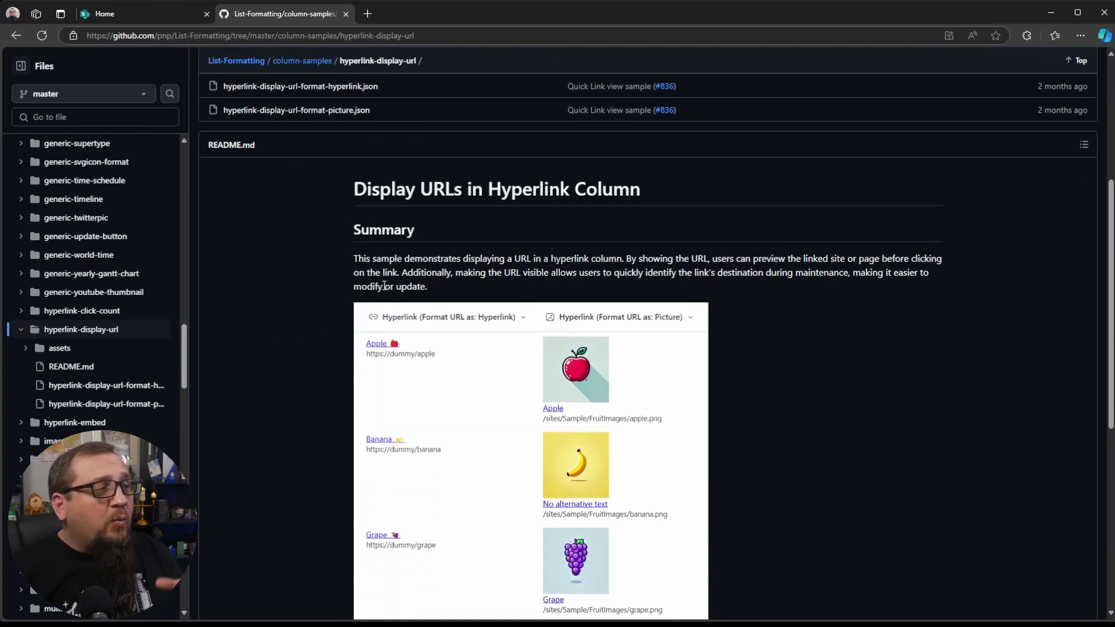
scroll(316, 323, "down", 2)
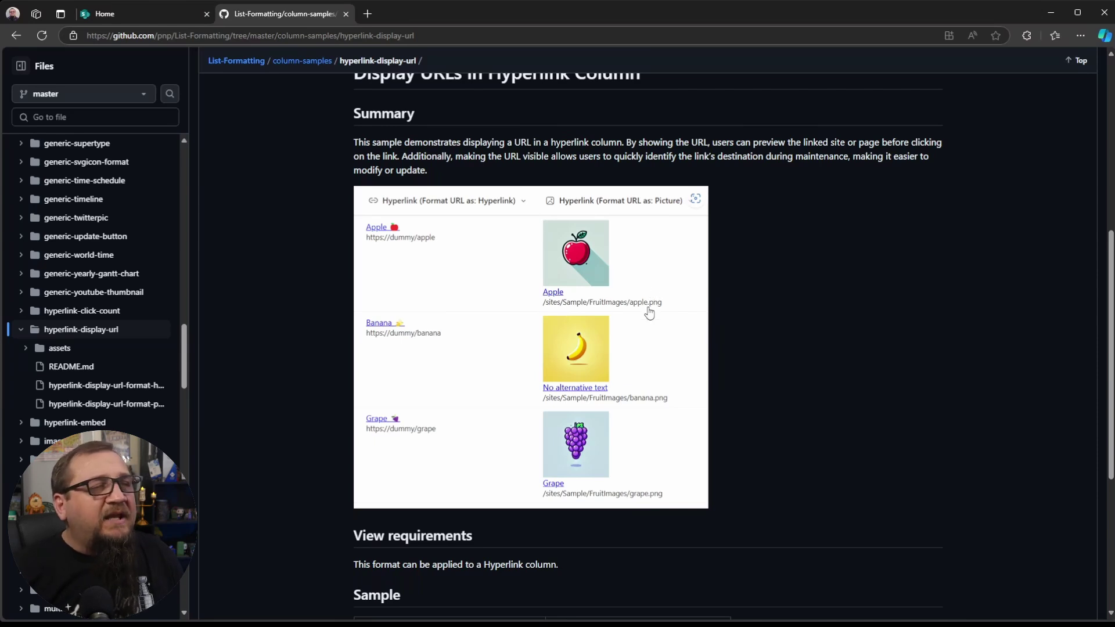
scroll(603, 336, "down", 4)
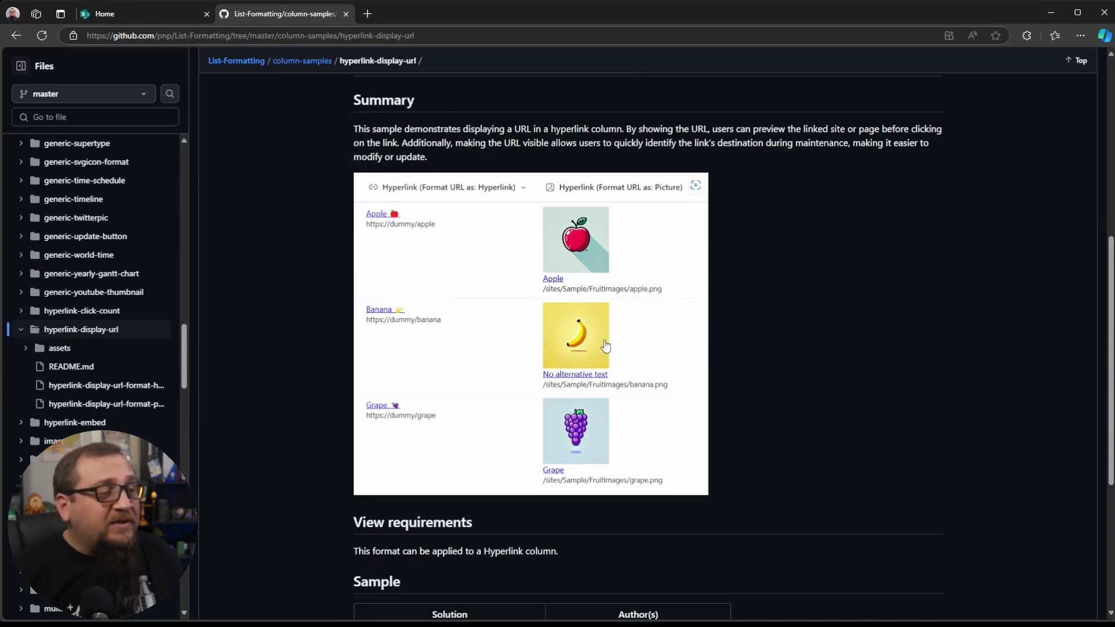
scroll(600, 335, "up", 6)
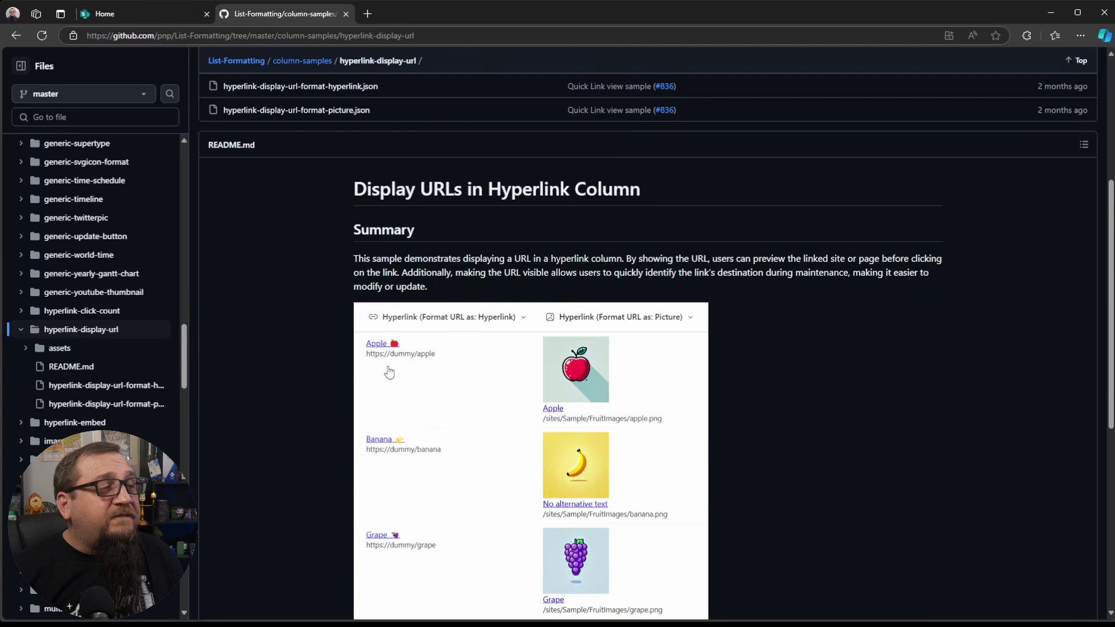
scroll(397, 338, "down", 1)
scroll(397, 338, "down", 1)
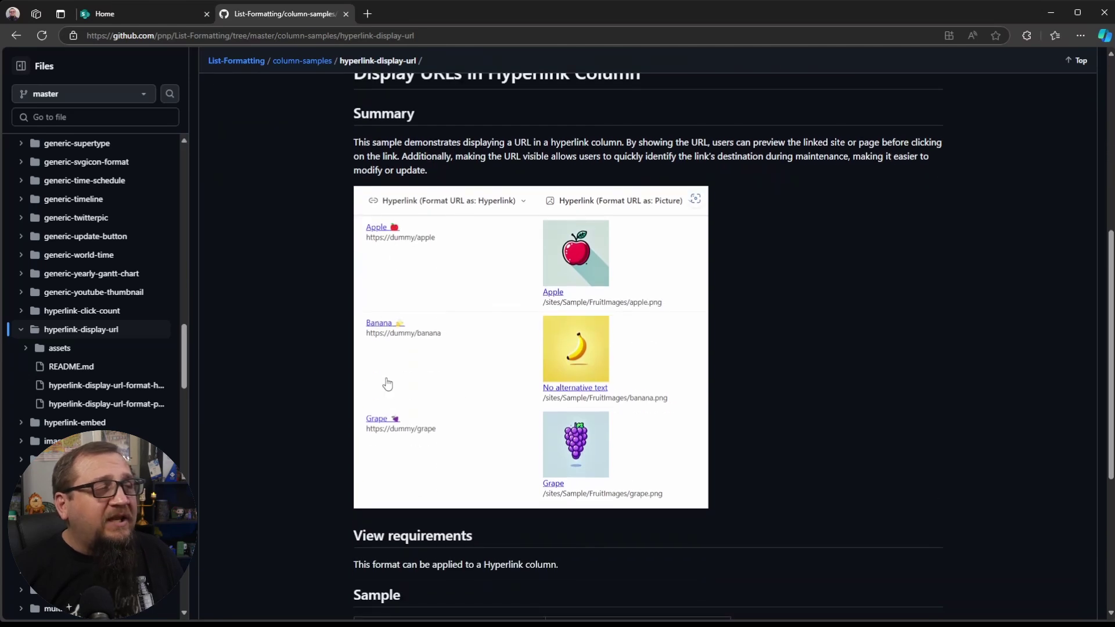
scroll(386, 381, "up", 1)
scroll(386, 413, "down", 4)
scroll(395, 388, "down", 1)
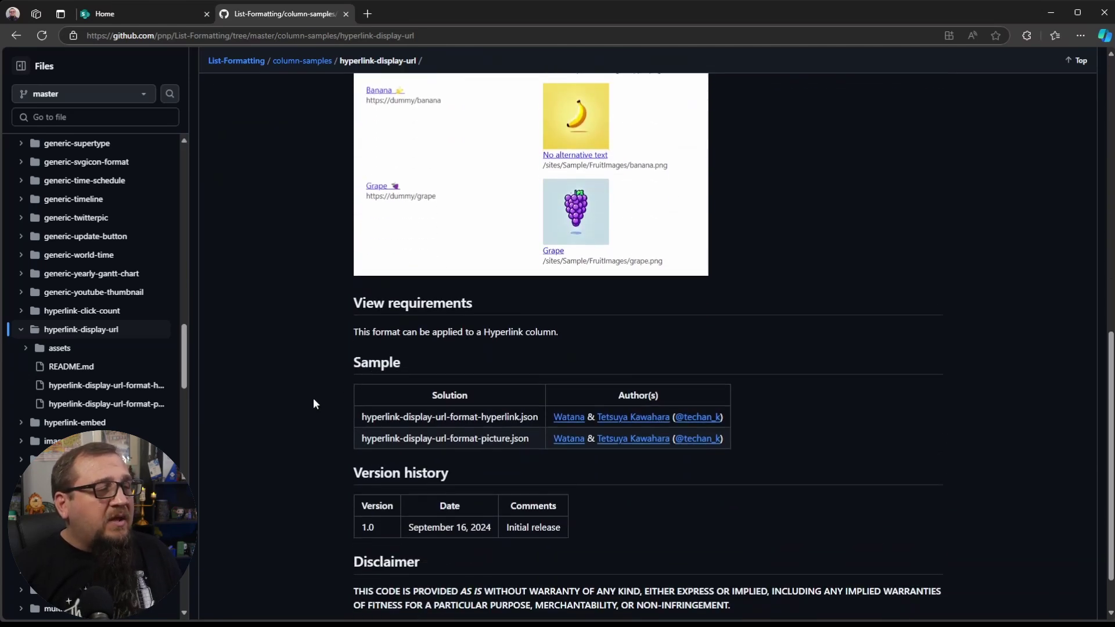
scroll(313, 398, "down", 1)
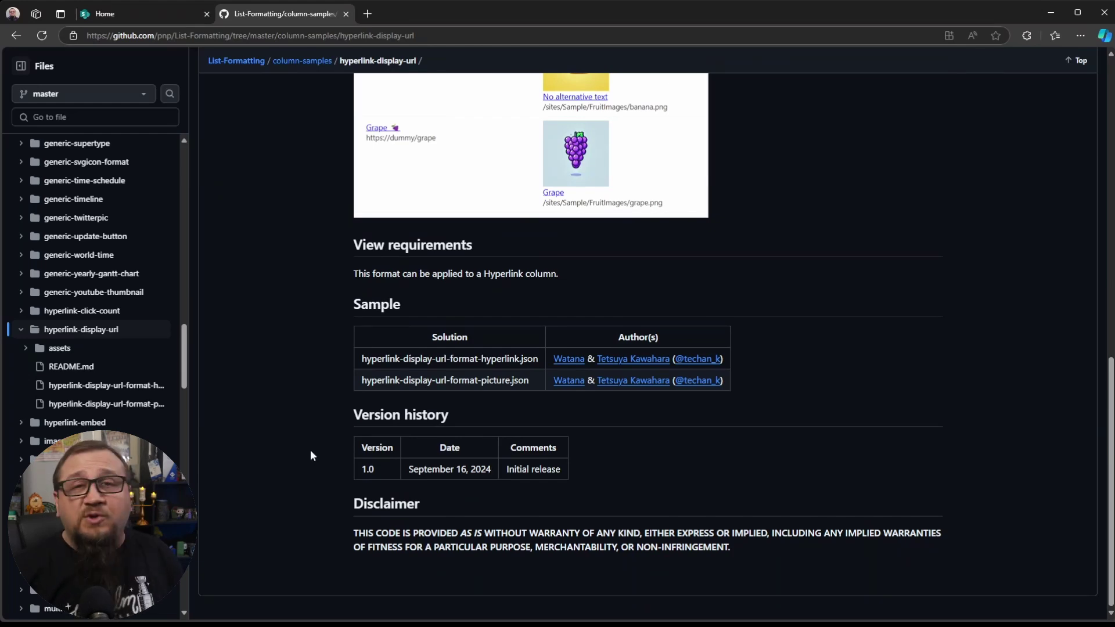
scroll(312, 453, "up", 15)
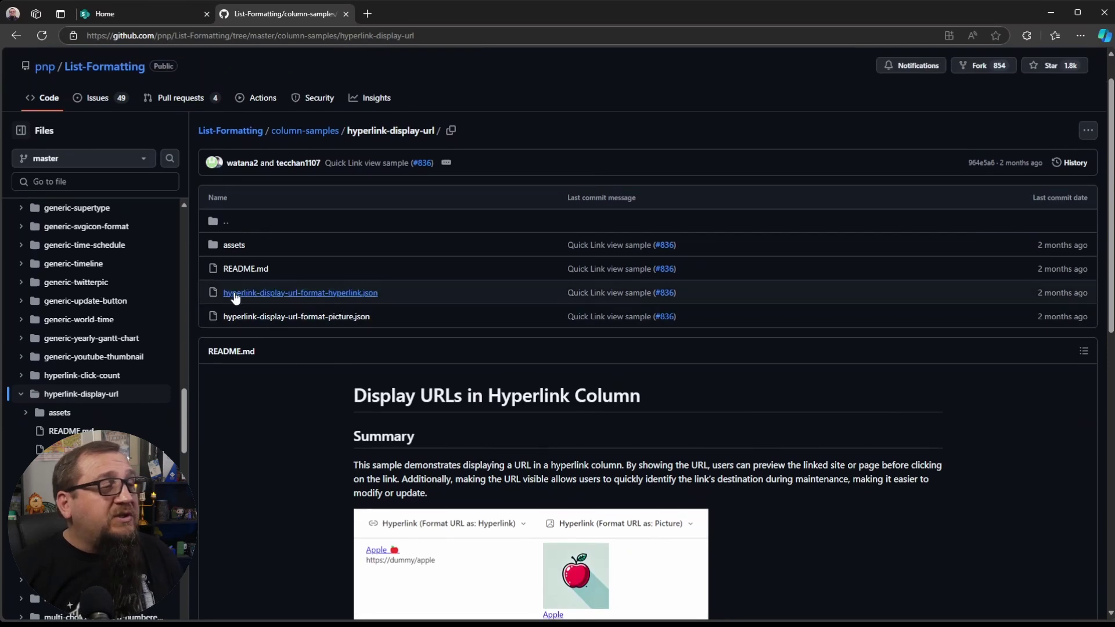
Open the hyperlink JSON sample file, copy its raw contents, and return to the SharePoint list.
left_click(348, 294)
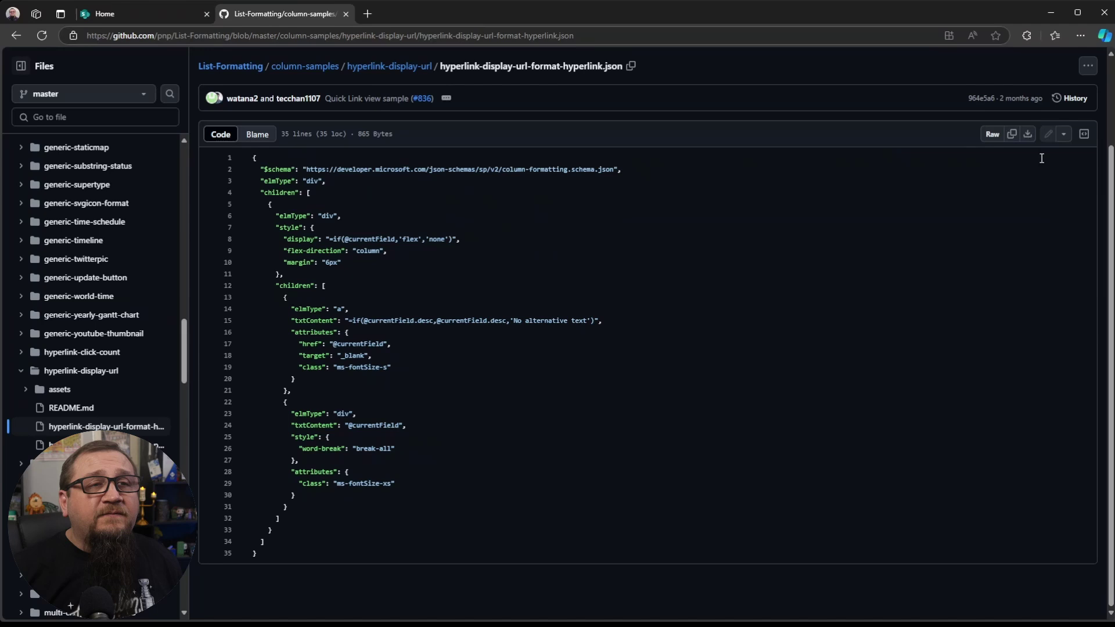
left_click(1012, 135)
left_click(178, 16)
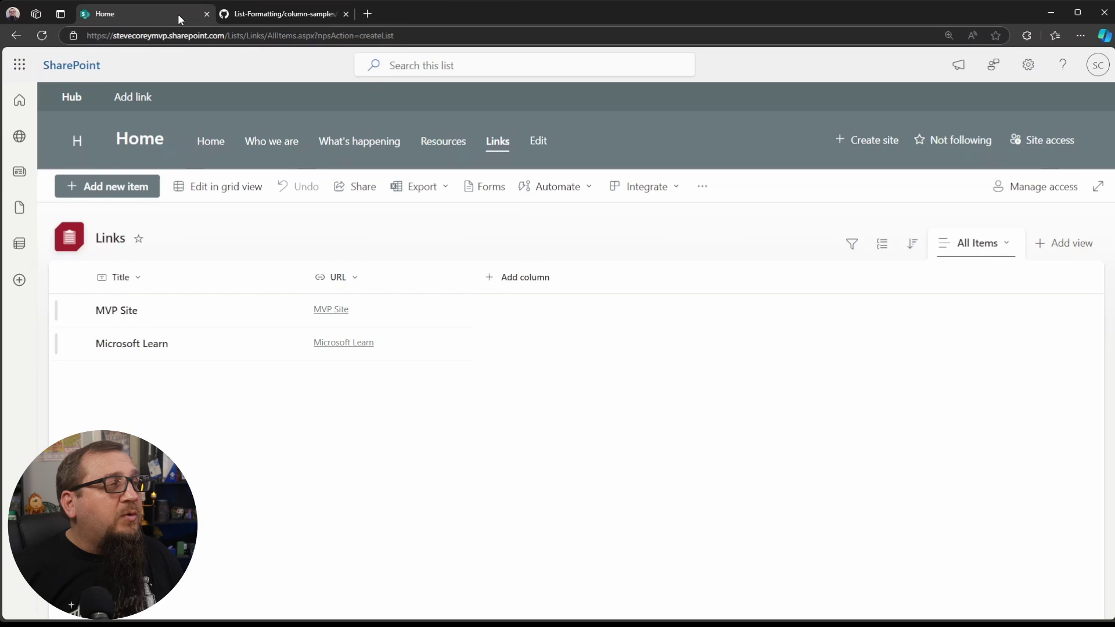
Open the URL column's formatting panel in Advanced mode and widen it to read the JSON.
left_click(358, 281)
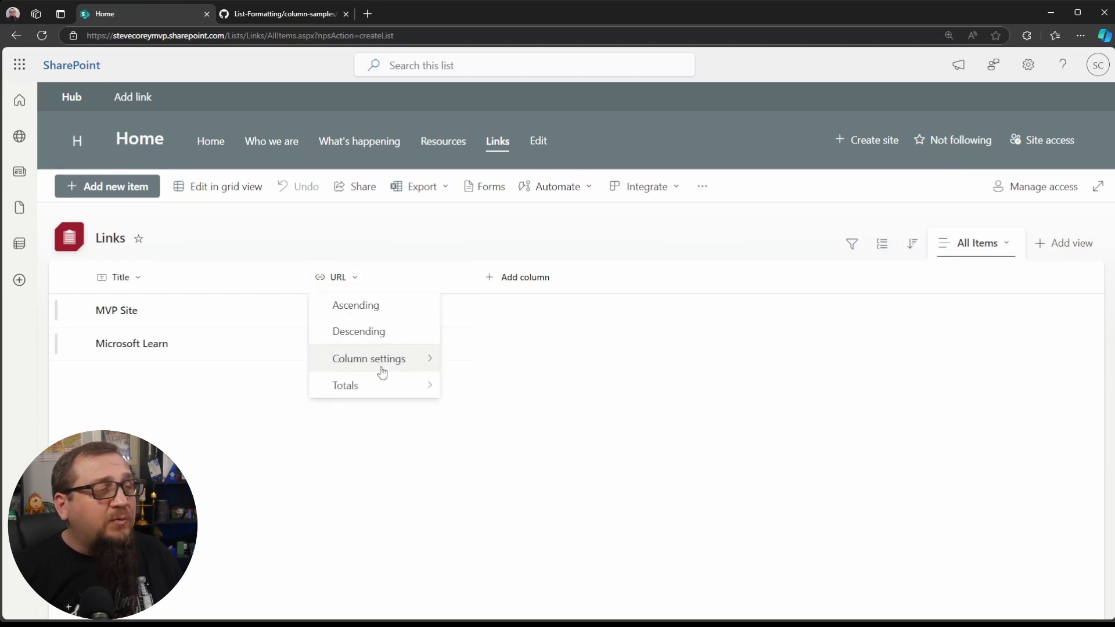
mouse_move(382, 368)
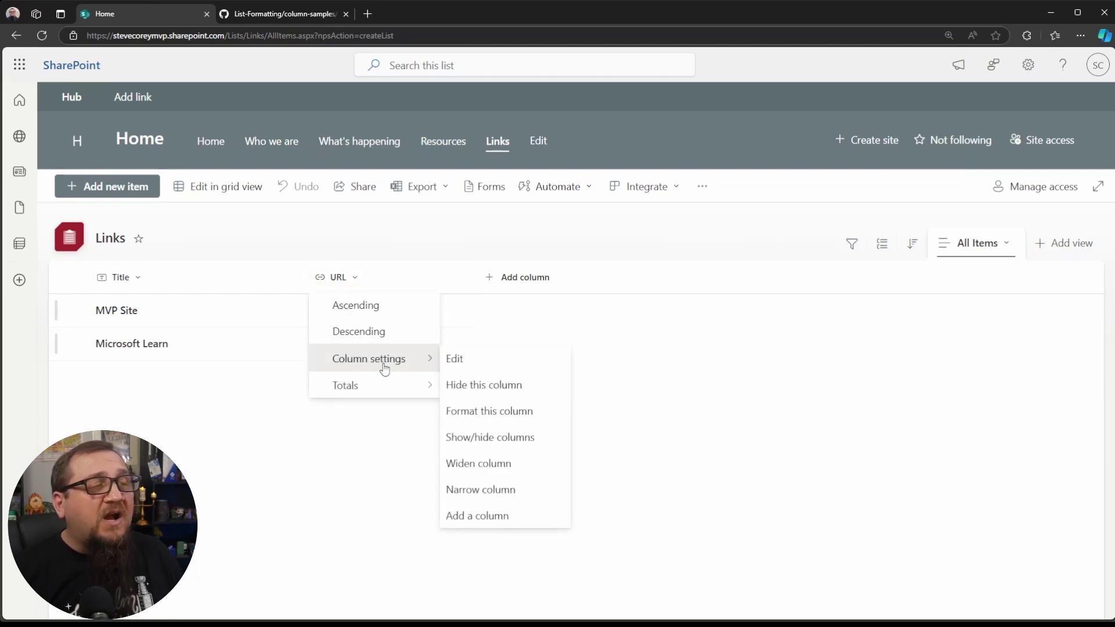
left_click(497, 412)
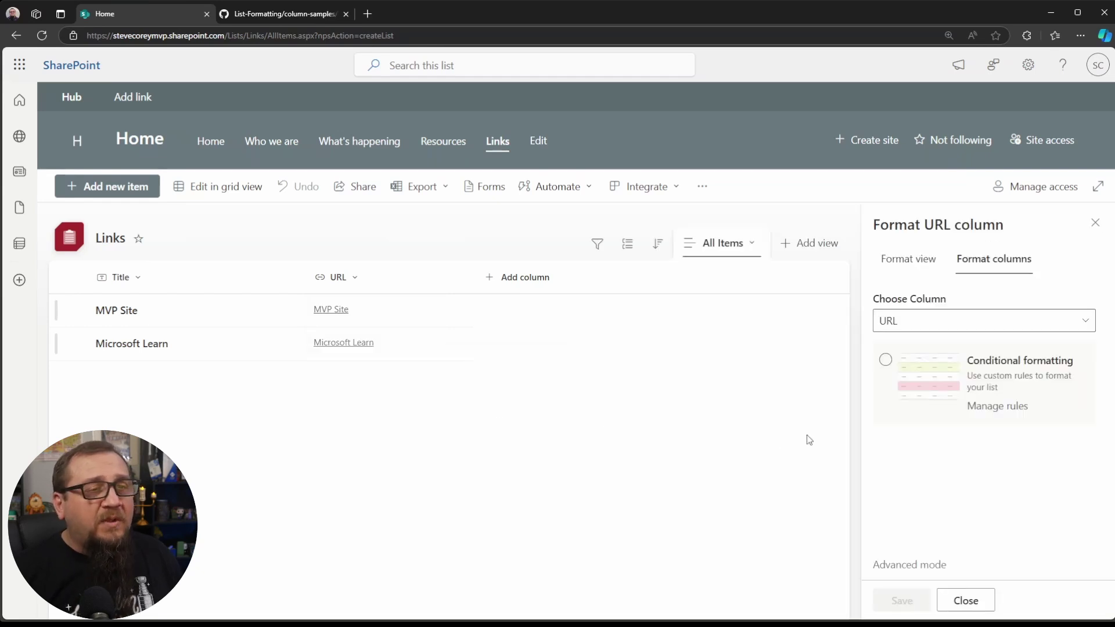
left_click(915, 566)
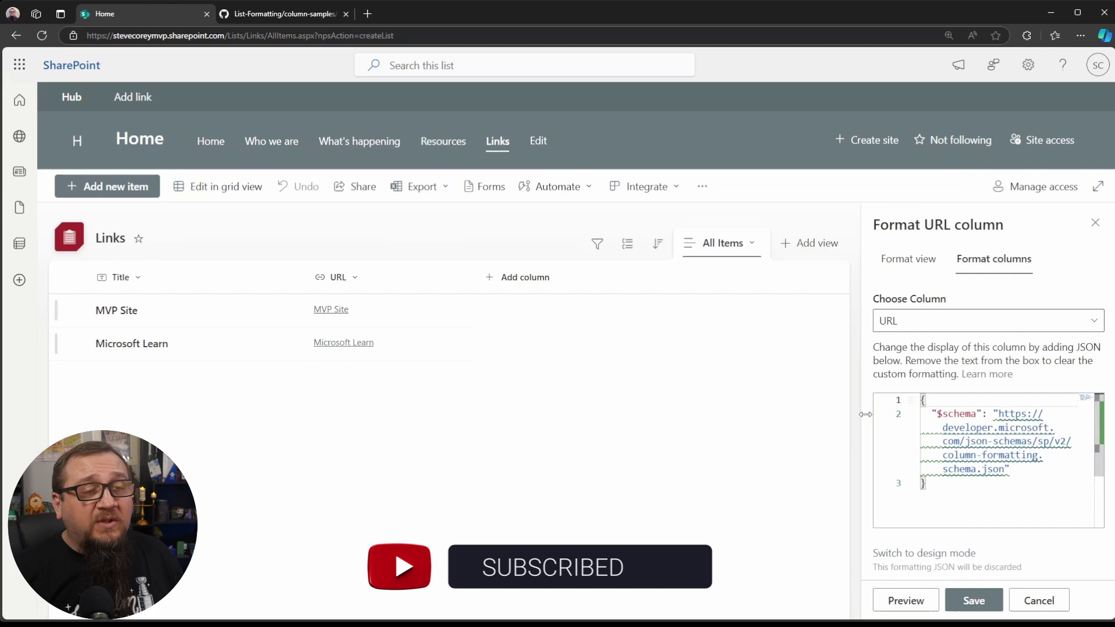
left_click_drag(864, 413, 360, 405)
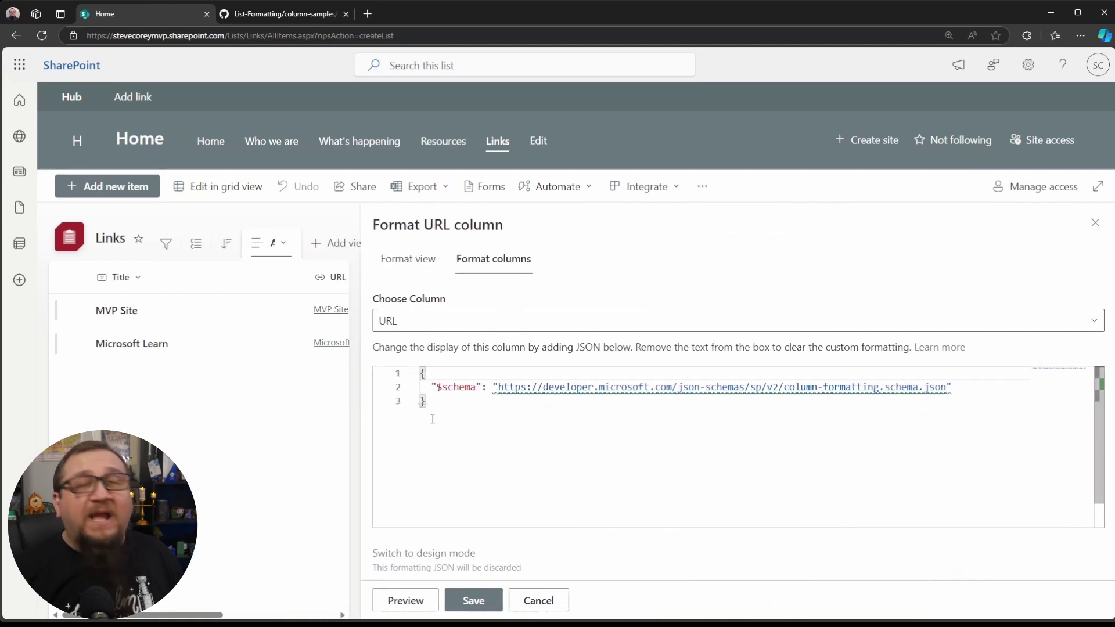
Replace the column JSON with the copied sample, save it, close the panel, and reload the list.
left_click(521, 447)
key("ctrl+a")
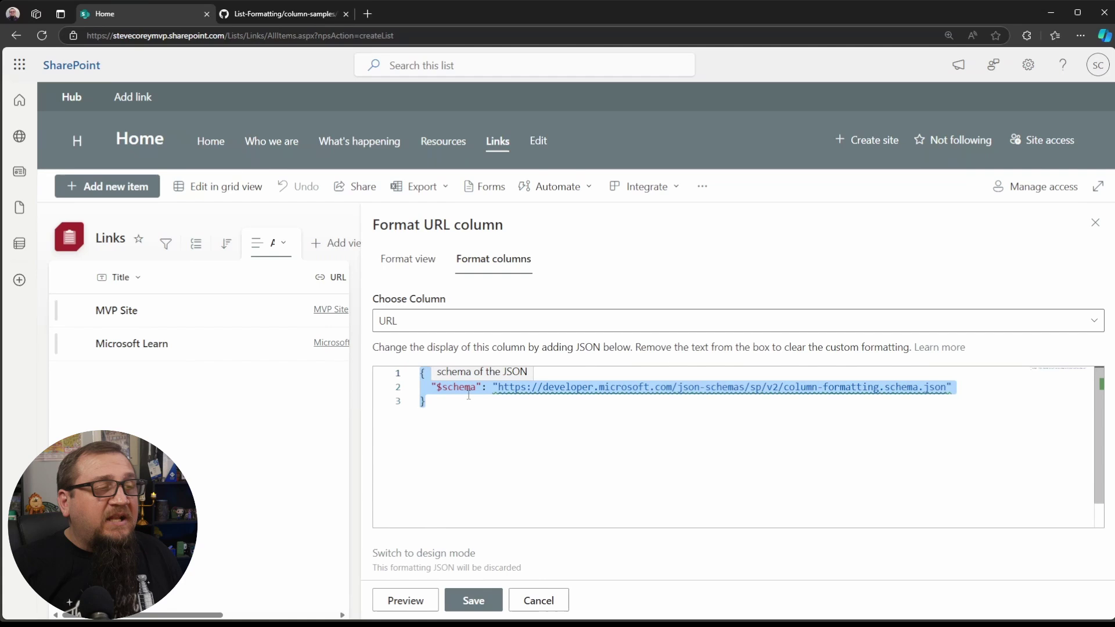
key("Delete")
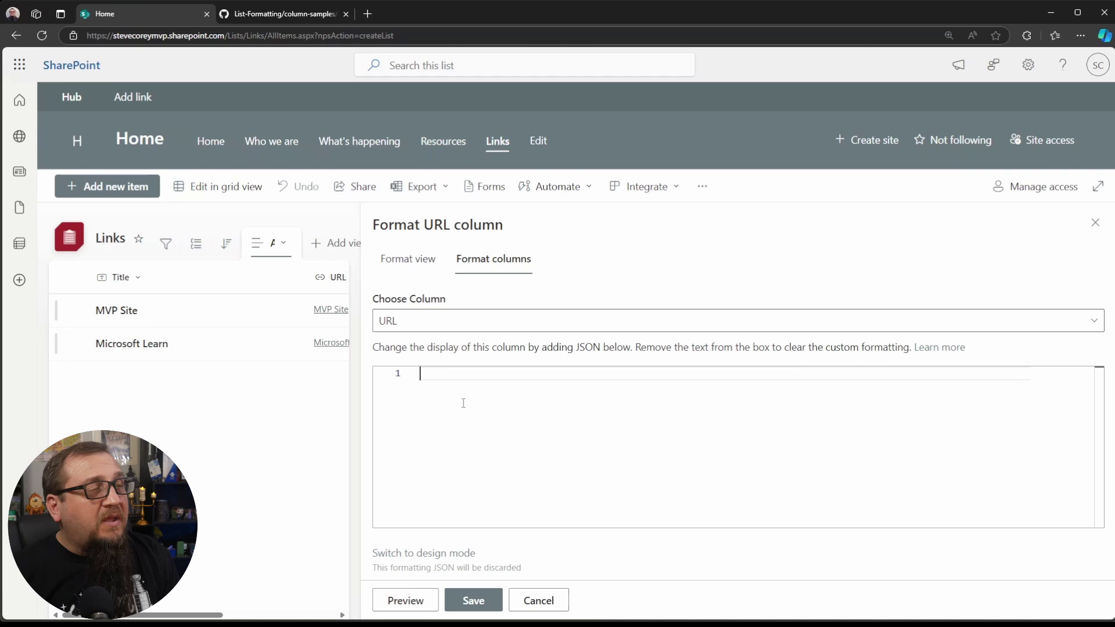
key("ctrl+v")
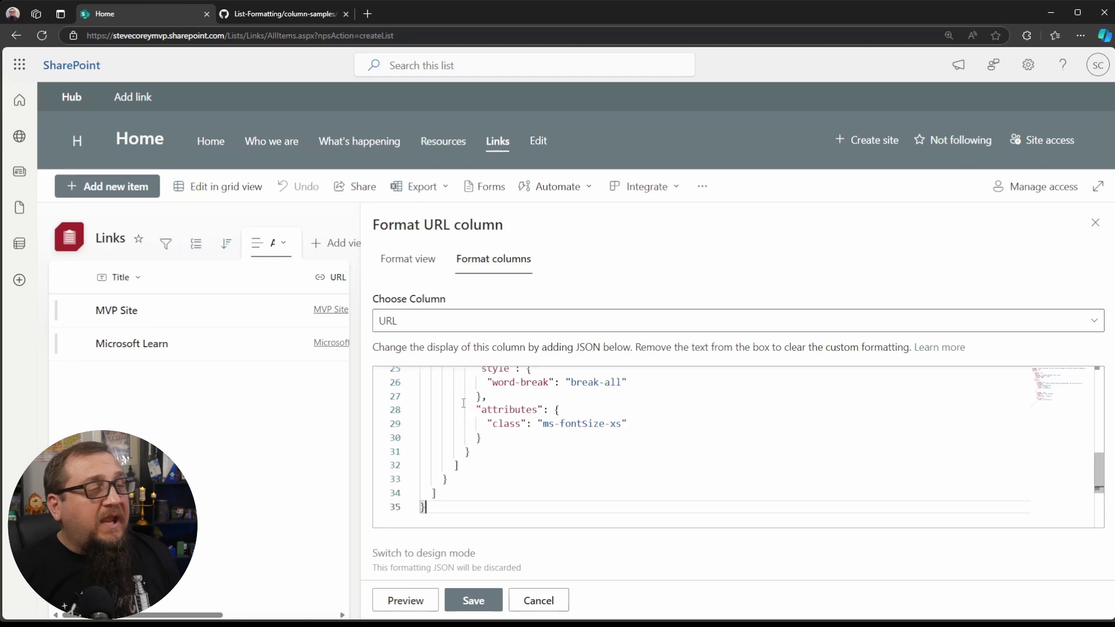
left_click(473, 601)
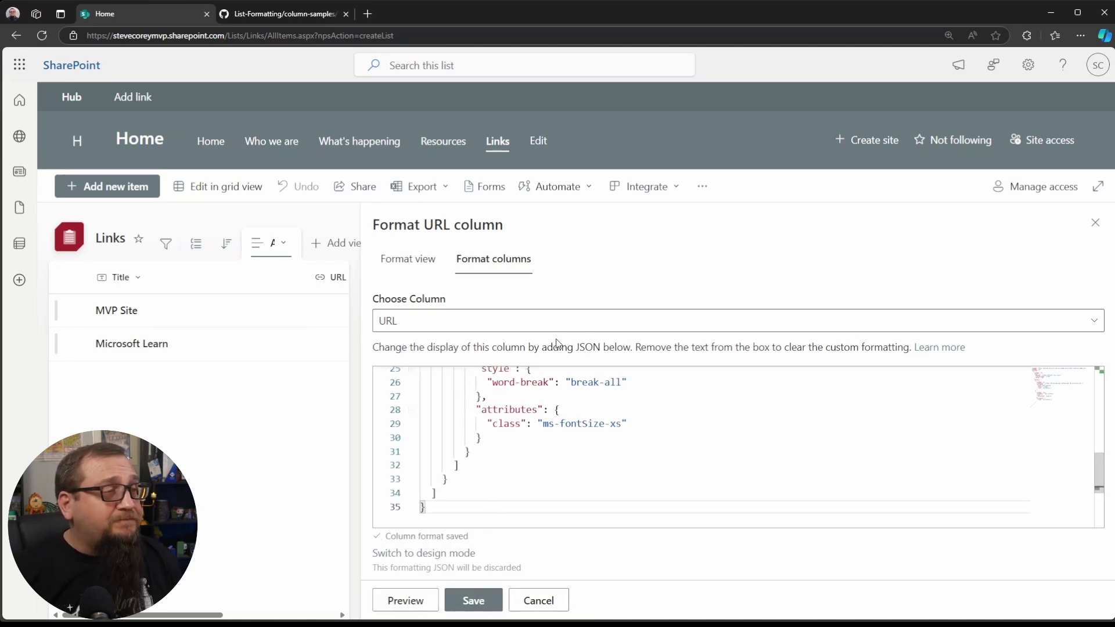
left_click_drag(290, 343, 482, 337)
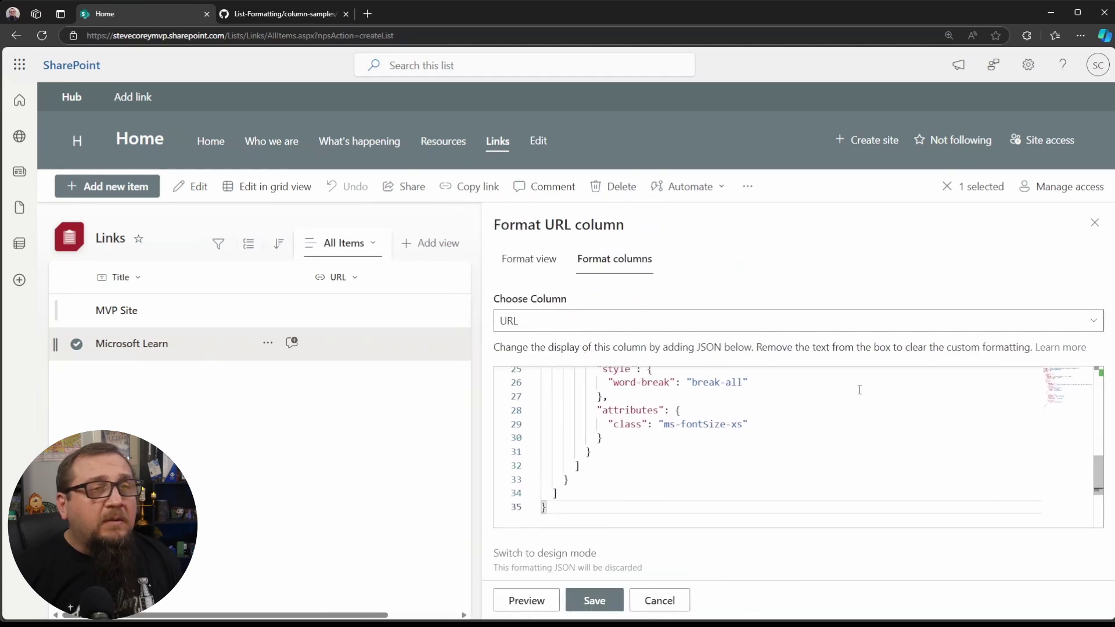
left_click(1095, 223)
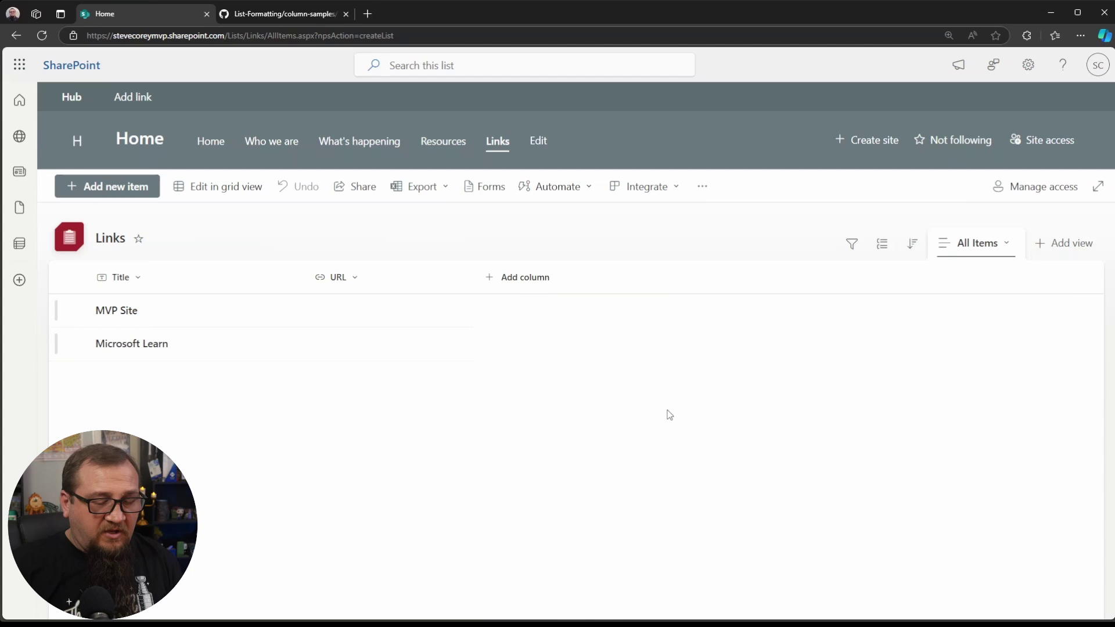
key("F5")
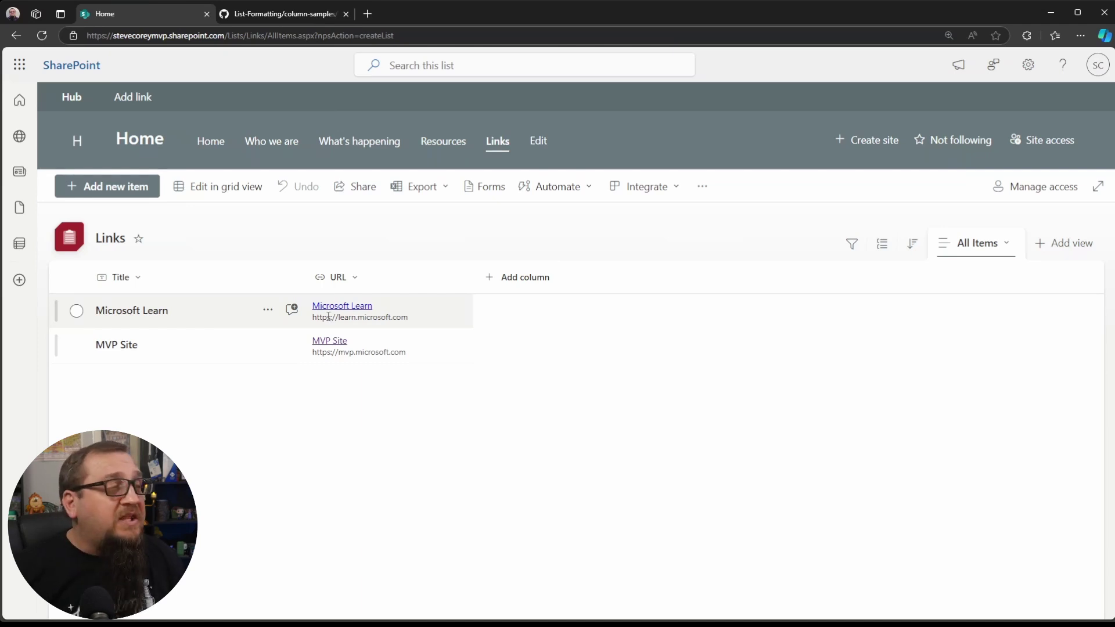
left_click_drag(320, 317, 409, 318)
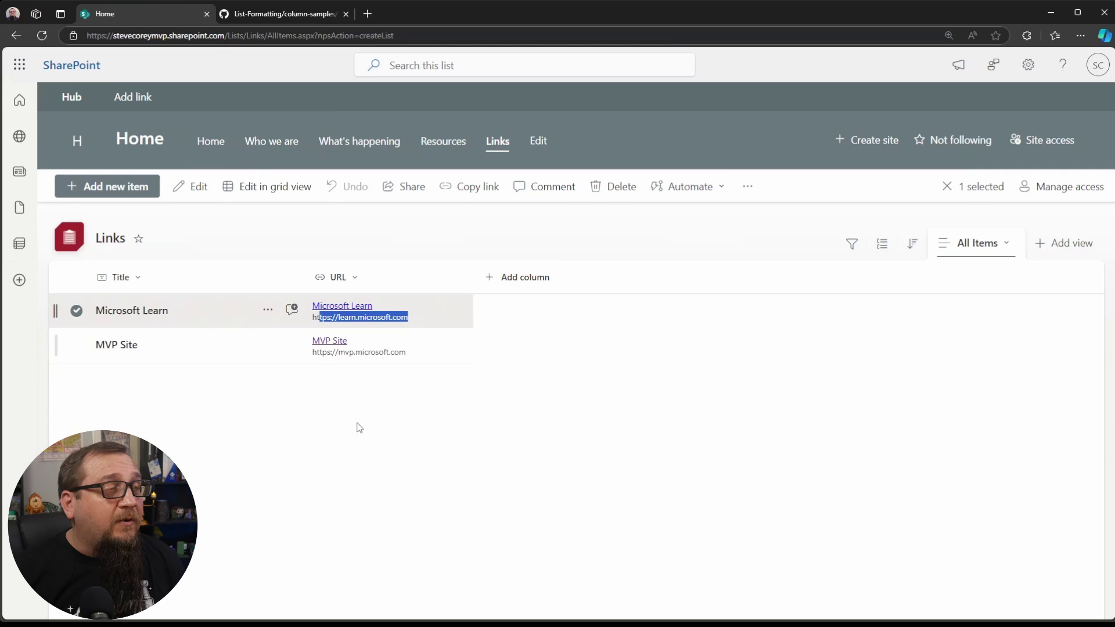
left_click_drag(313, 317, 402, 316)
key("Return")
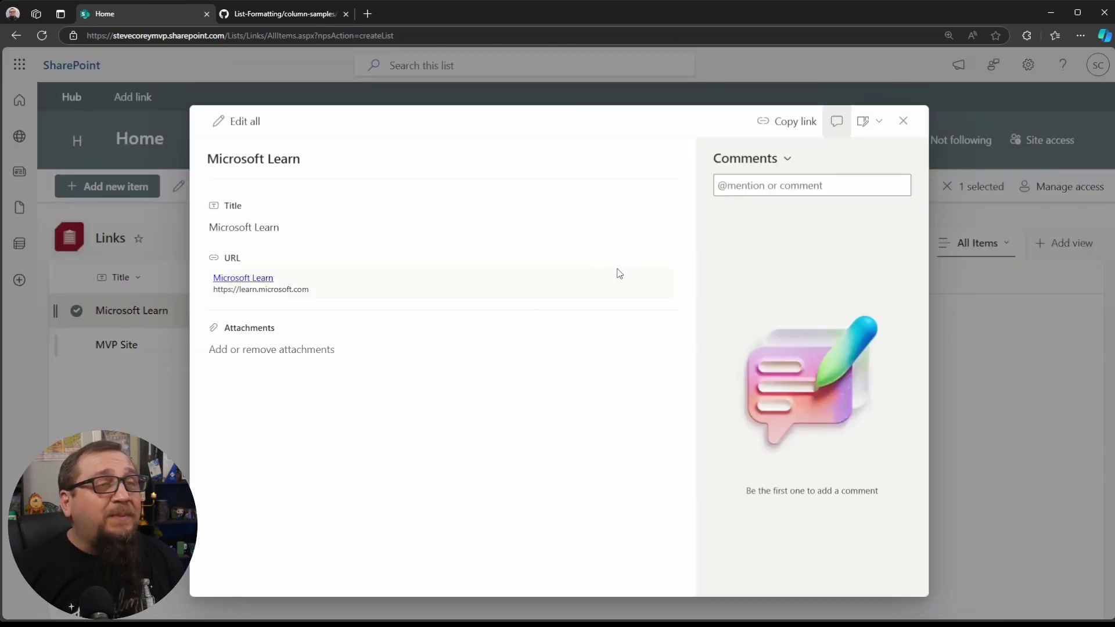
left_click(902, 121)
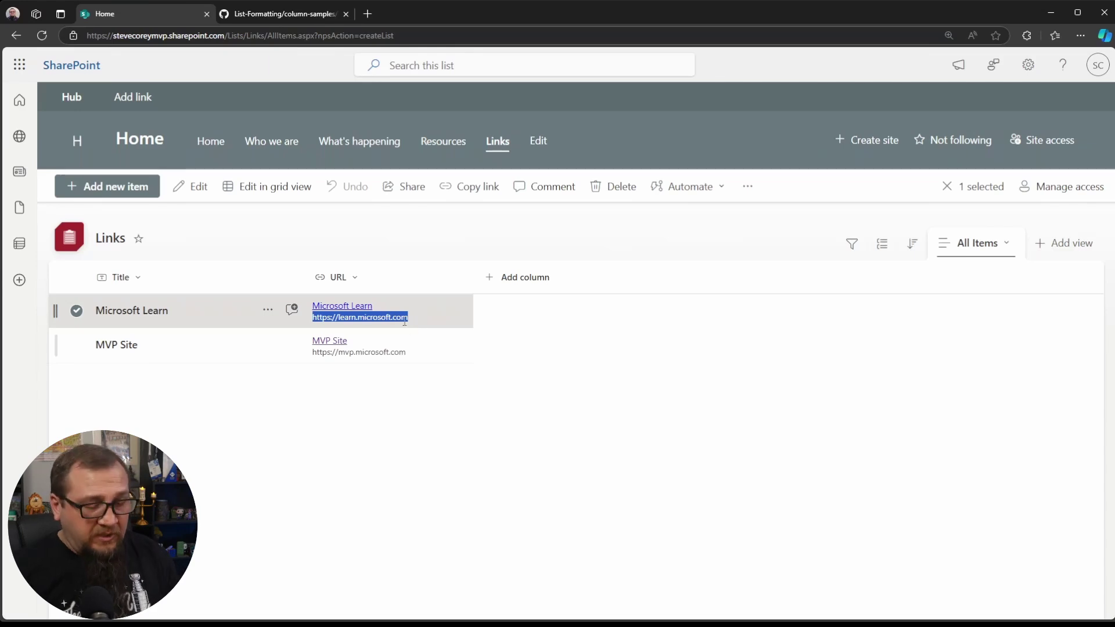
key("ctrl+c")
left_click(367, 14)
key("ctrl+v")
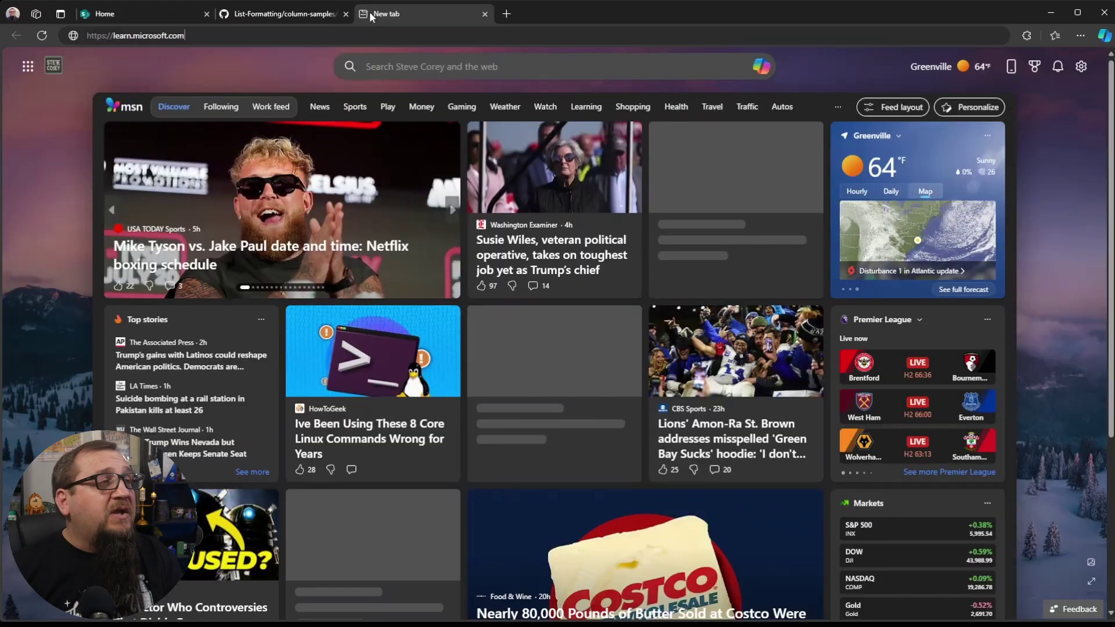
key("ctrl+w")
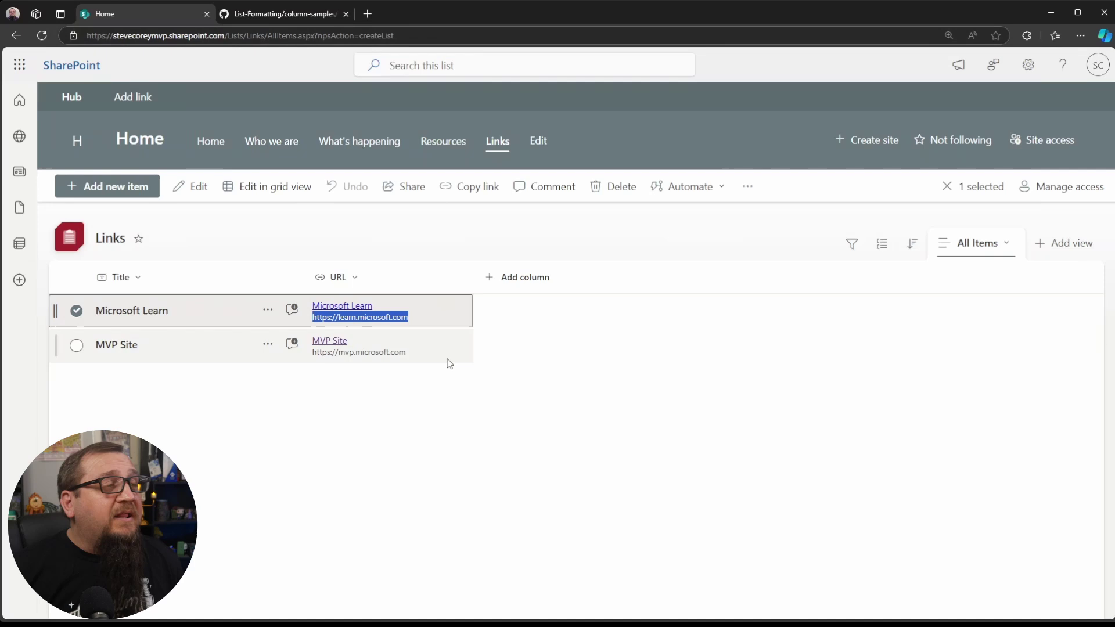
left_click(450, 364)
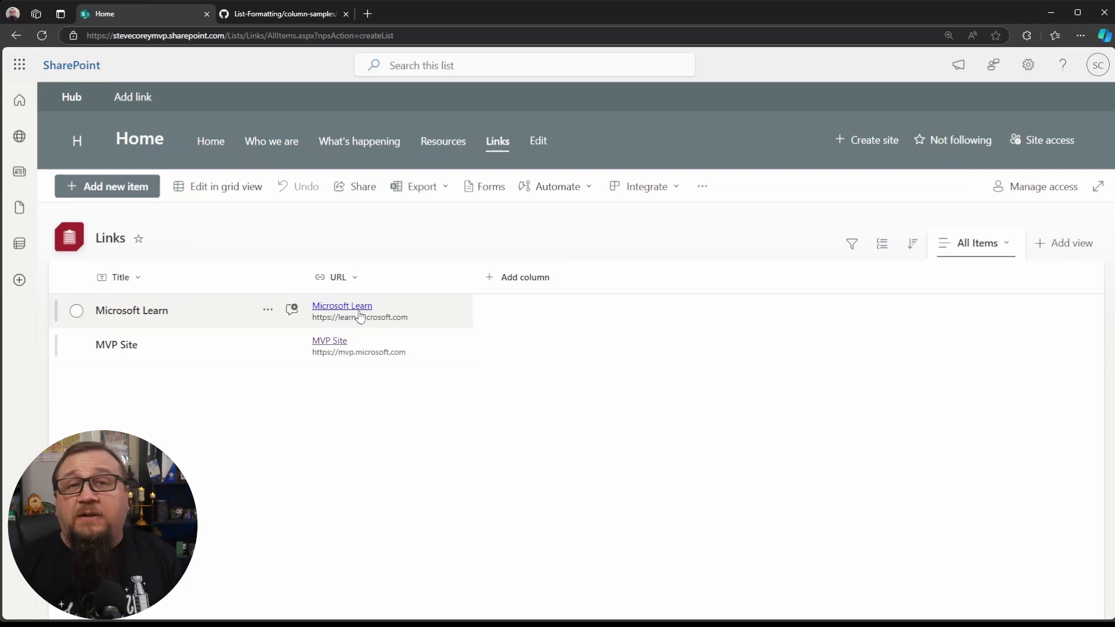
left_click(288, 14)
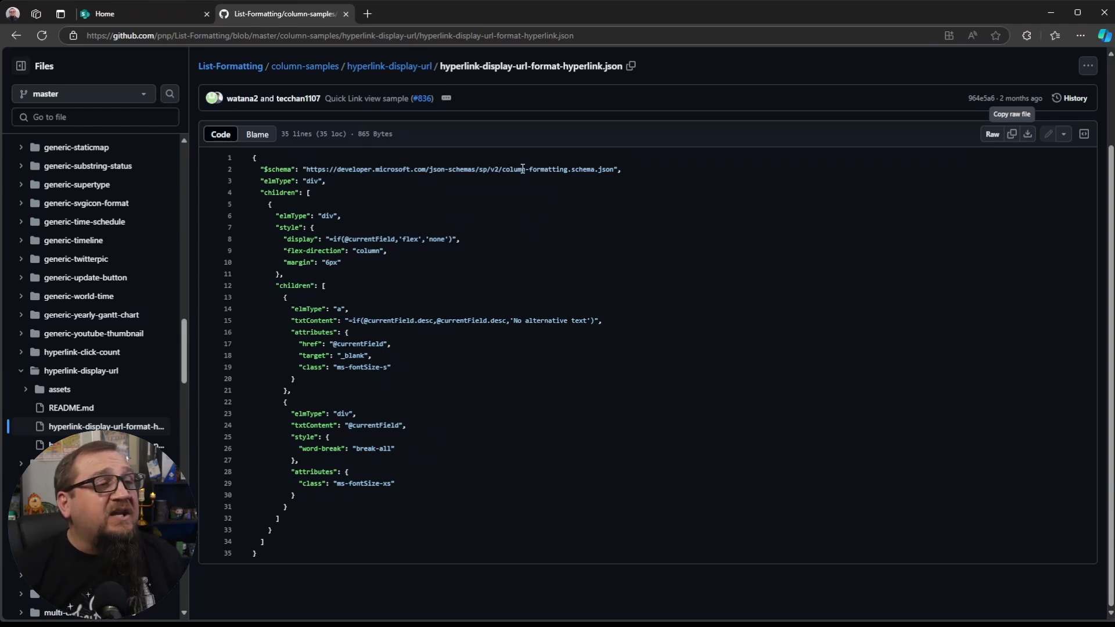
left_click_drag(503, 170, 599, 170)
left_click(587, 213)
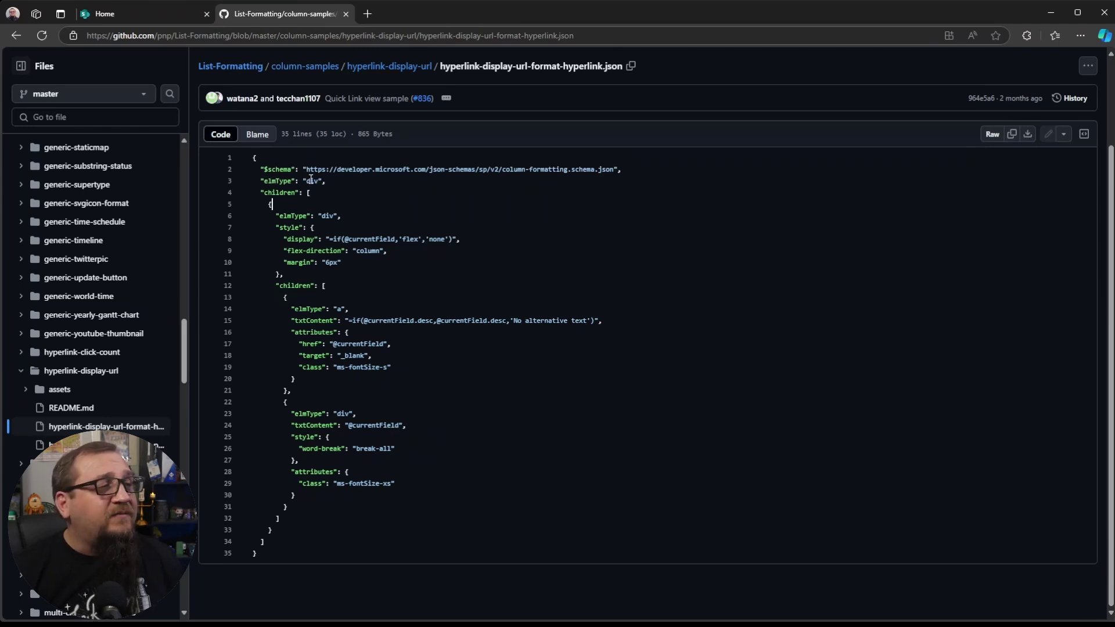
left_click(283, 192)
left_click(326, 194)
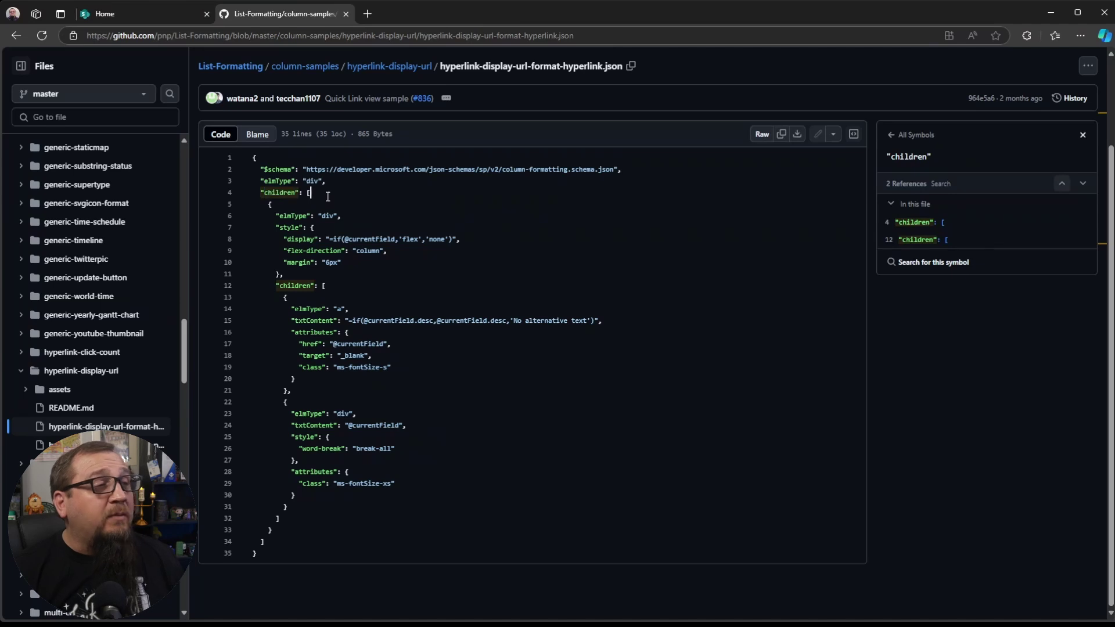
key("shift+Right")
key("shift+Right")
key("shift+Right")
key("shift+Right")
key("shift+Right")
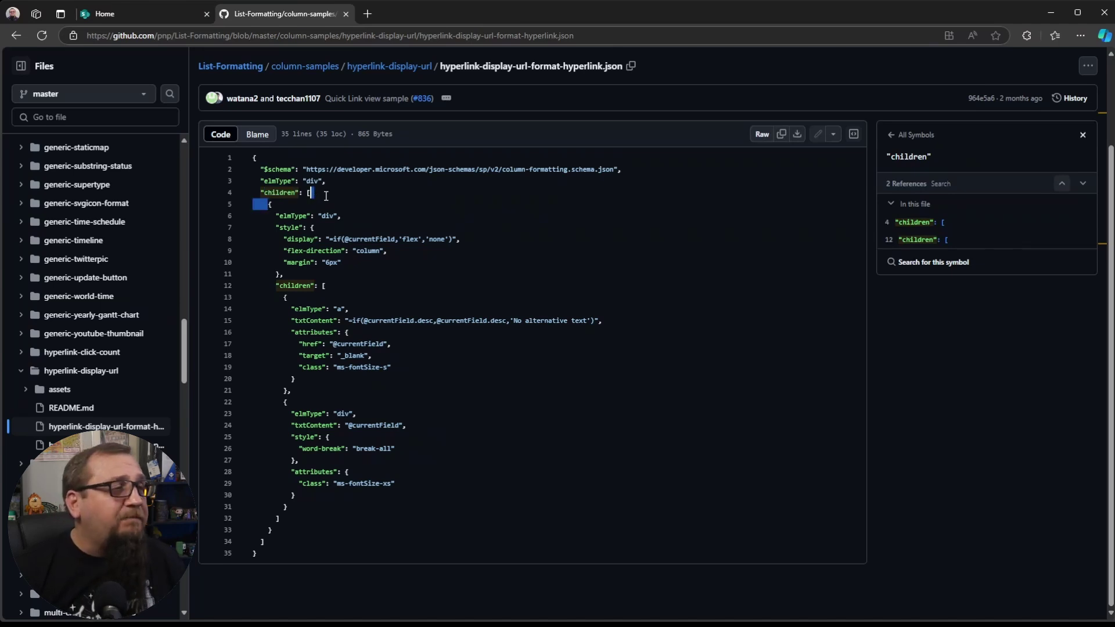
left_click(303, 194)
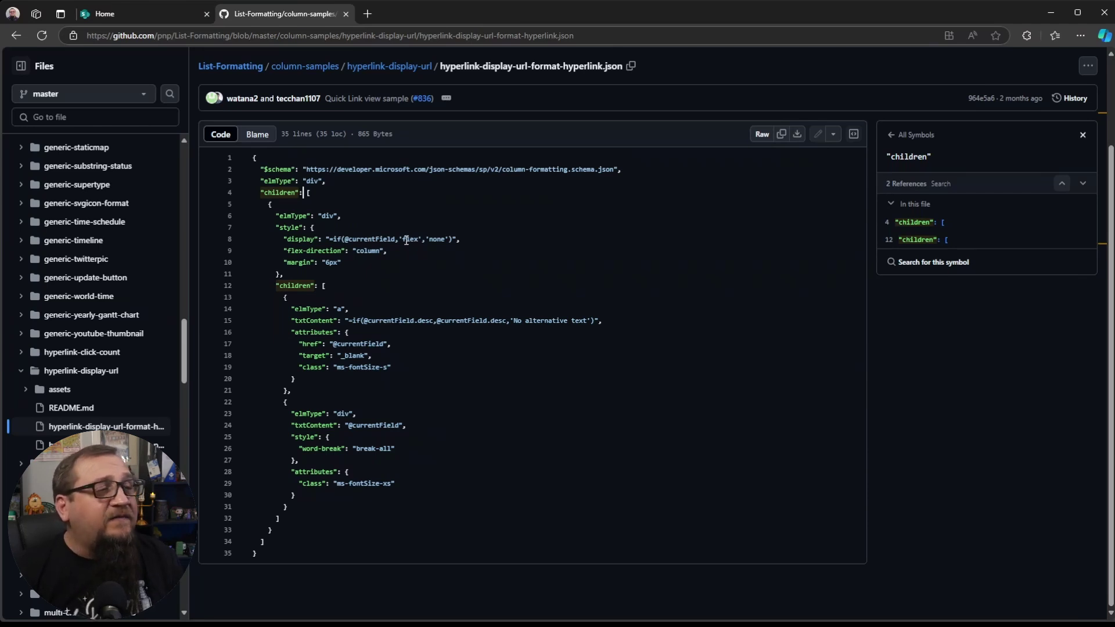
left_click_drag(345, 238, 396, 239)
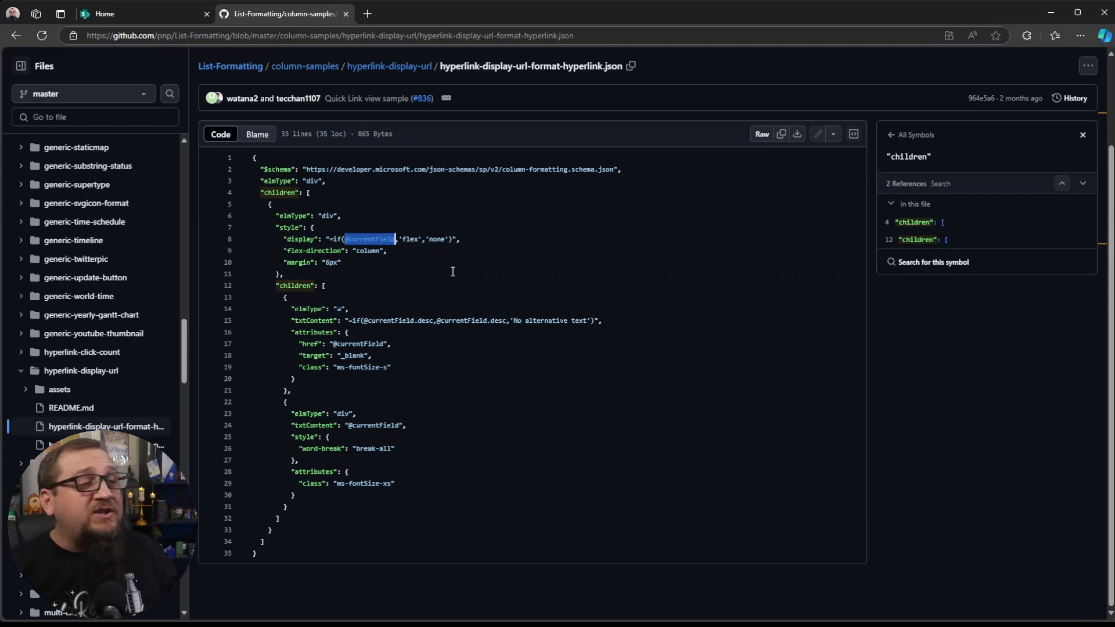
left_click(411, 252)
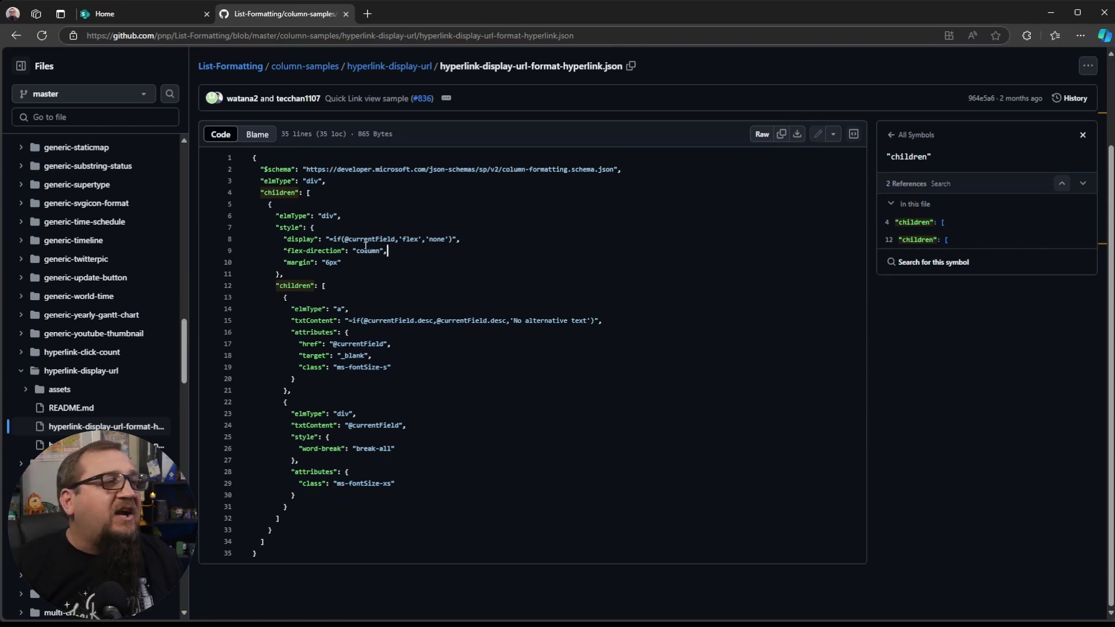
left_click(129, 14)
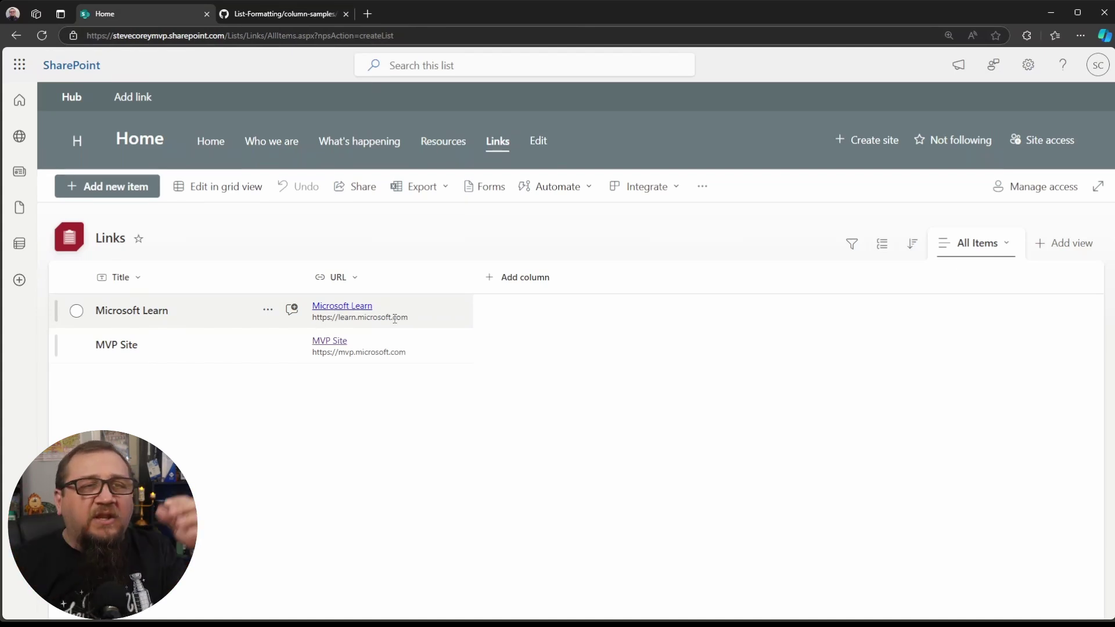
Compare the SharePoint Links list against the GitHub JSON sample, ending on the JSON file.
left_click(300, 20)
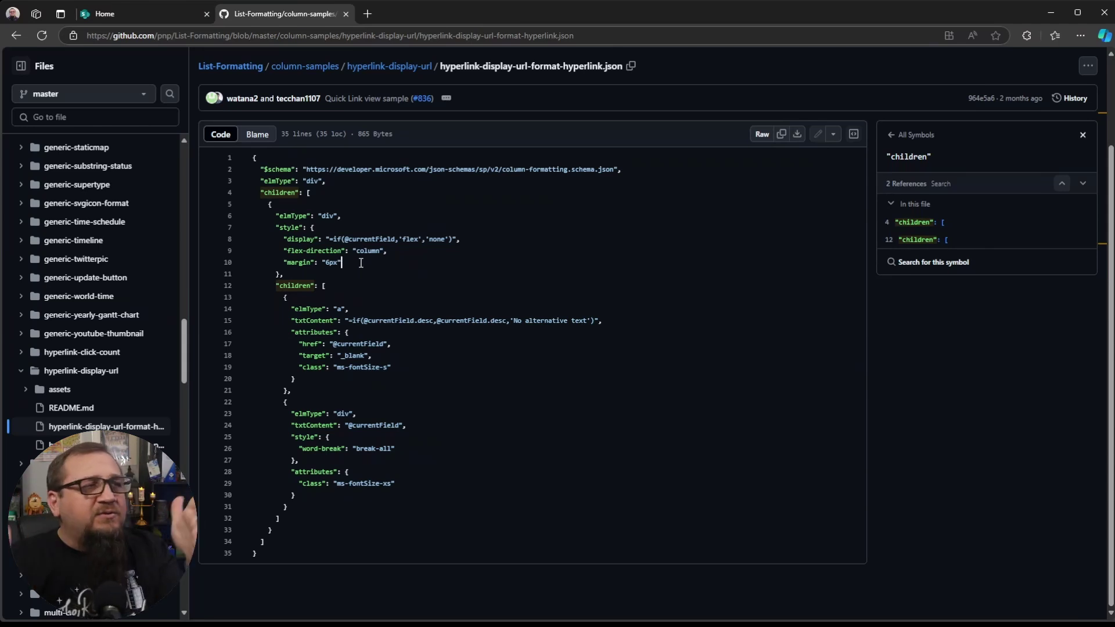
left_click(188, 10)
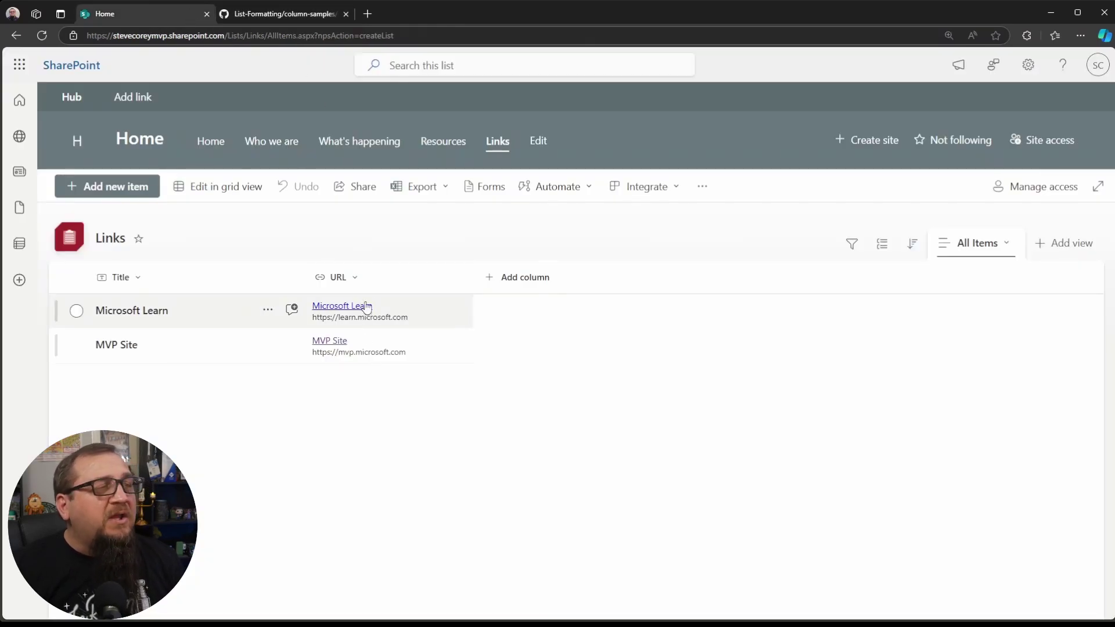
left_click(279, 16)
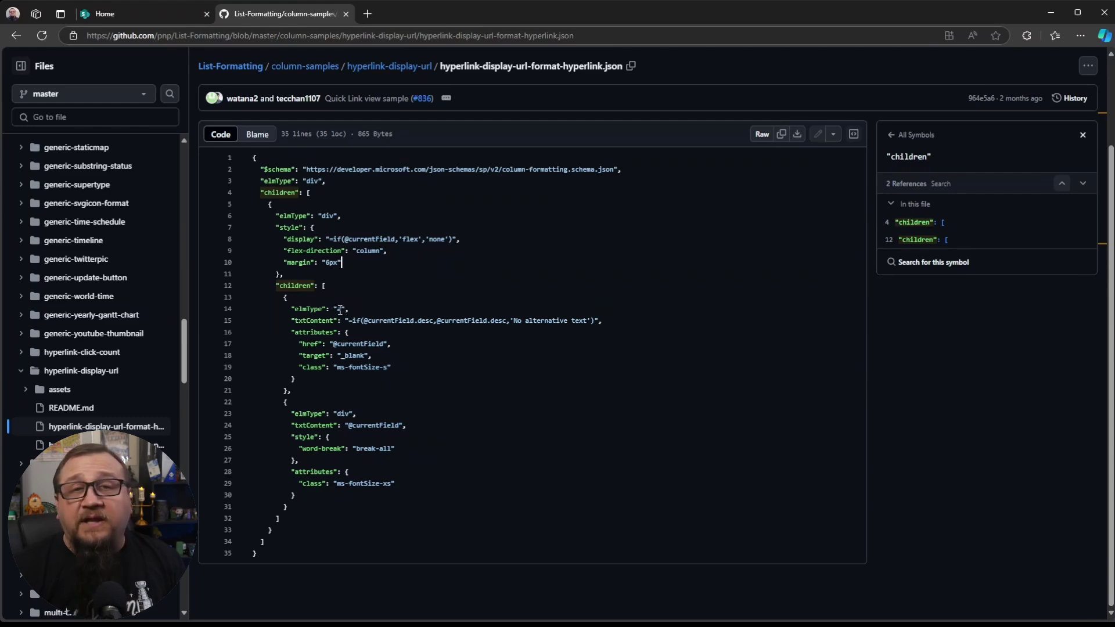
left_click(164, 12)
left_click(277, 16)
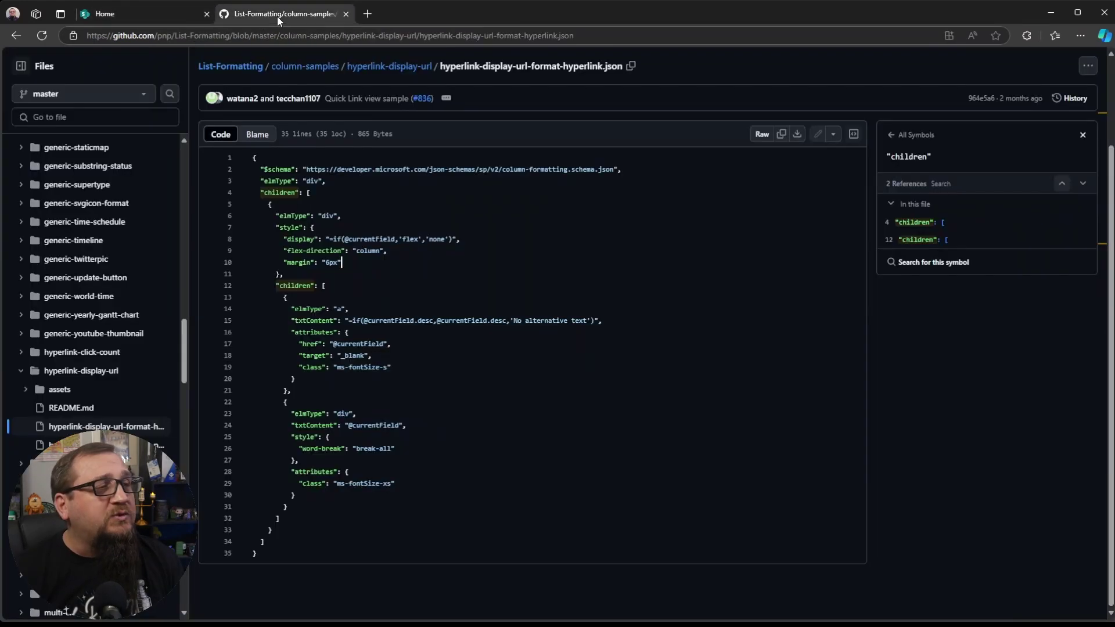
double_click(368, 345)
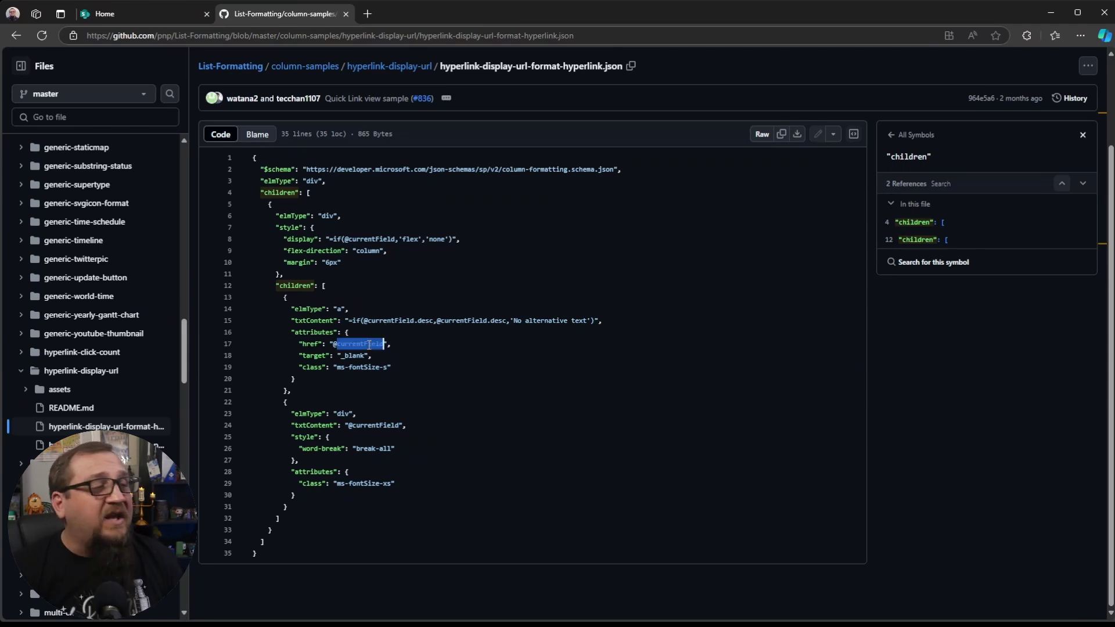
left_click(401, 343)
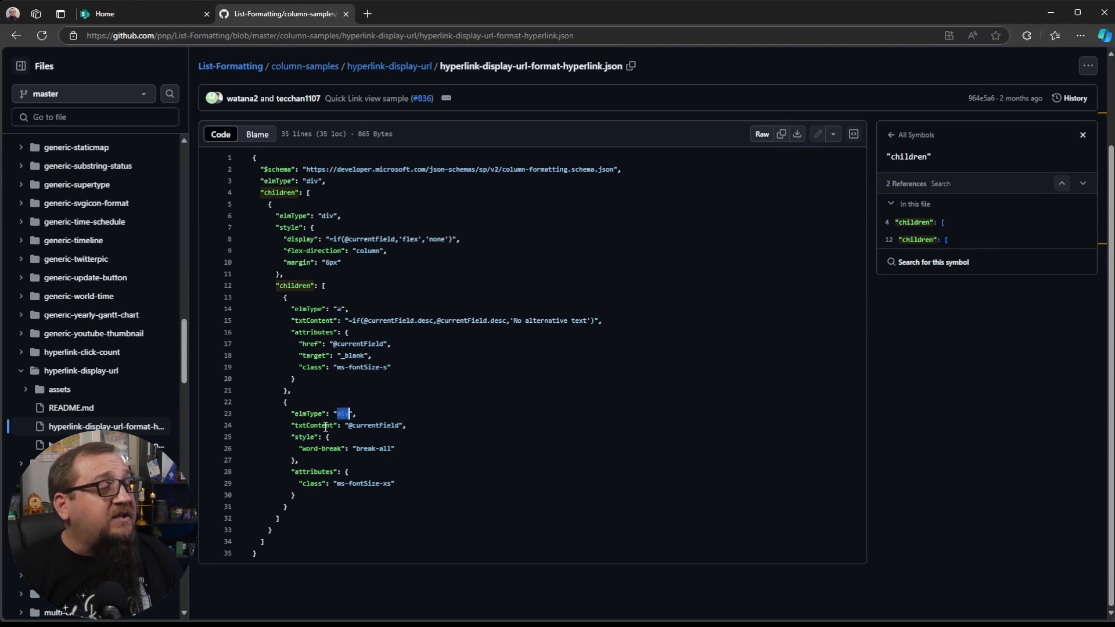
double_click(326, 426)
double_click(372, 426)
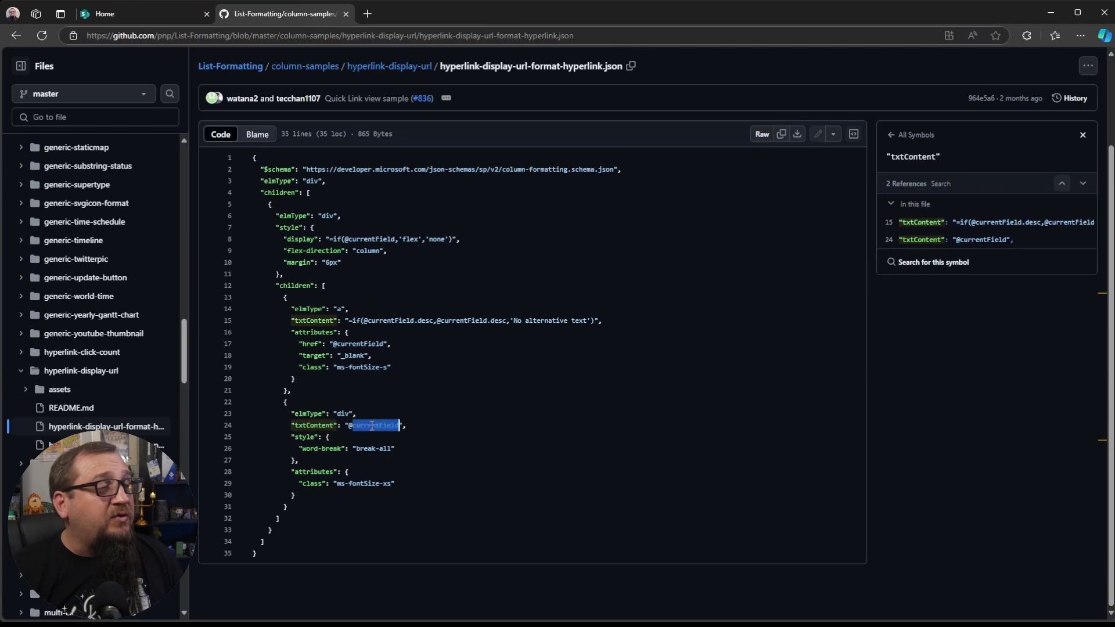
left_click(413, 425)
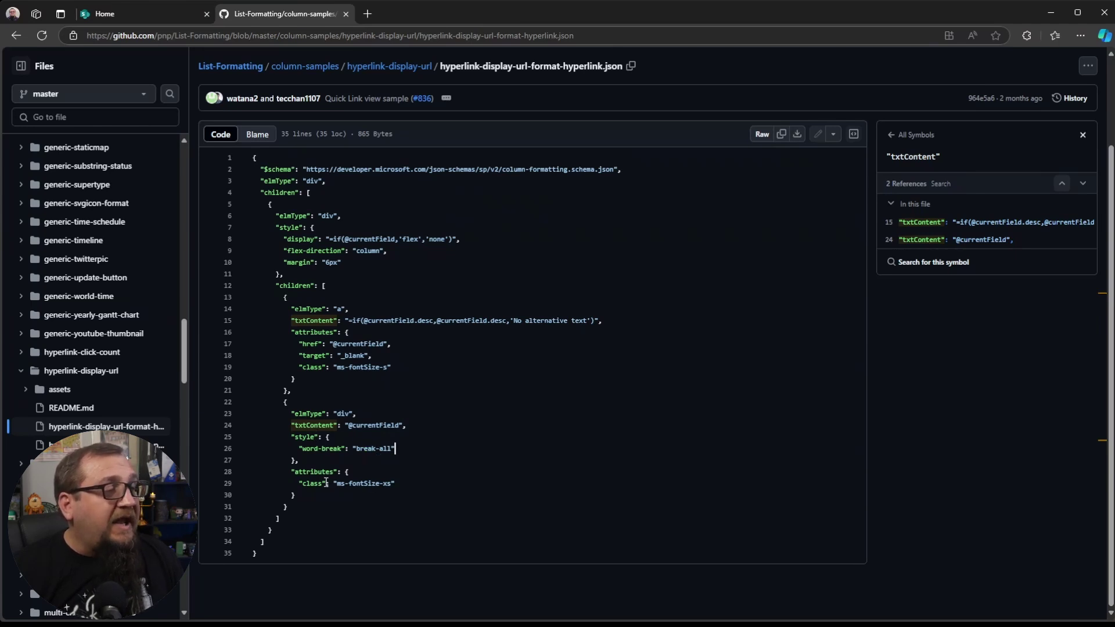
left_click(320, 472)
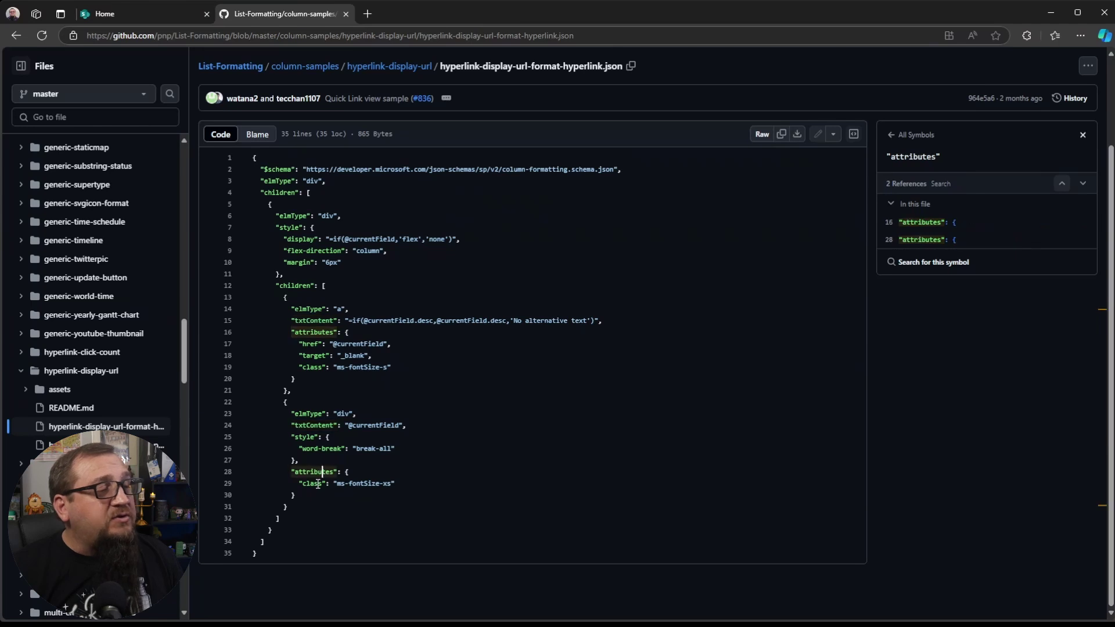
double_click(321, 483)
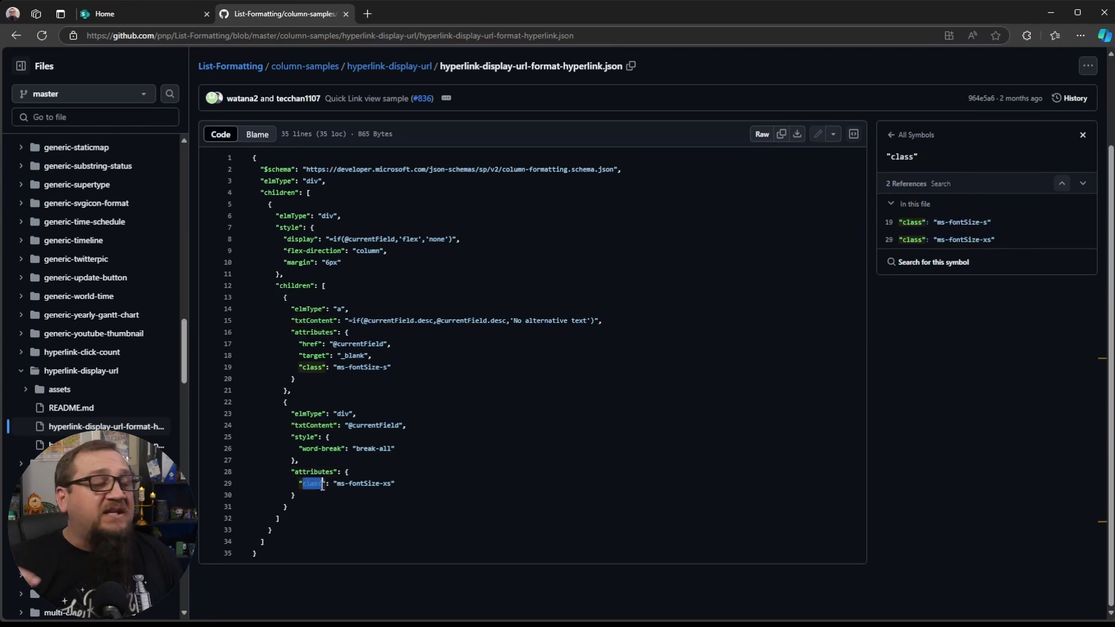
left_click(338, 489)
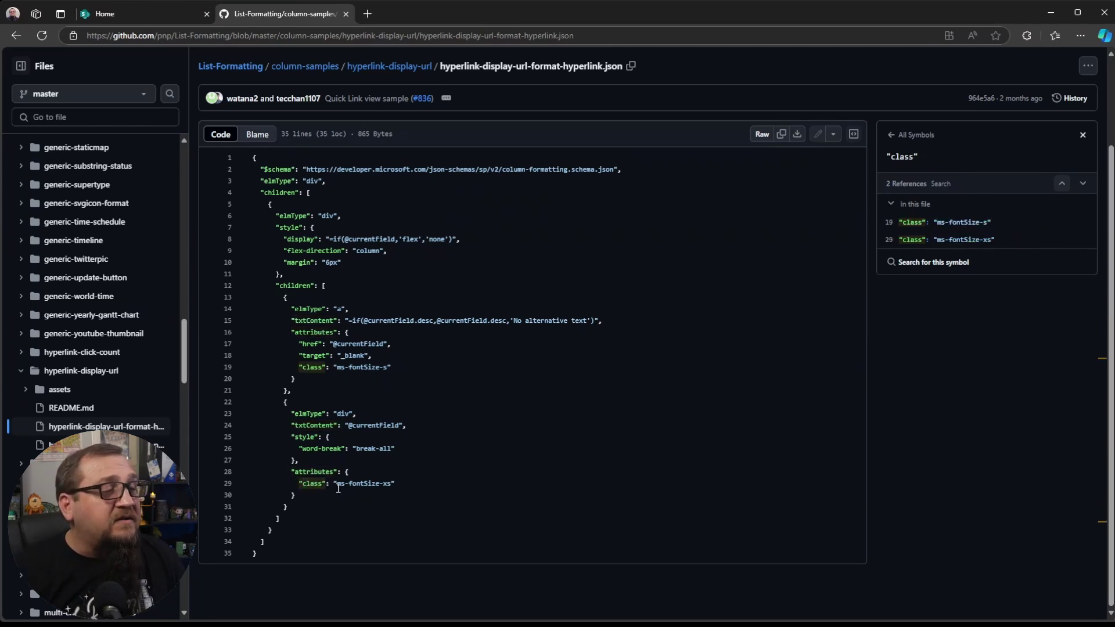
left_click(402, 485)
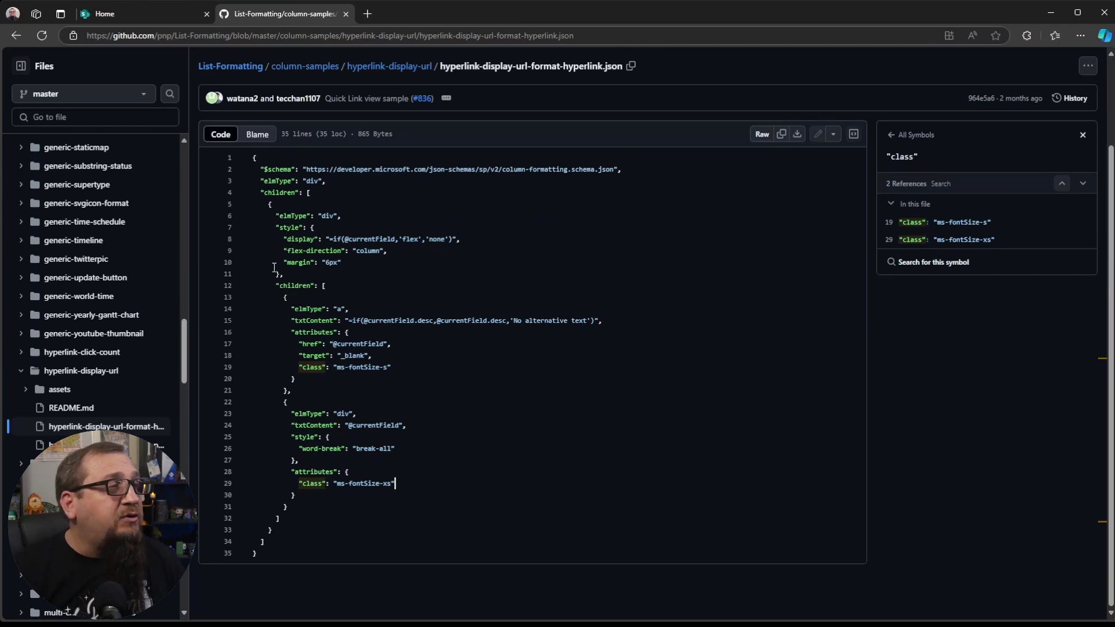
left_click(166, 16)
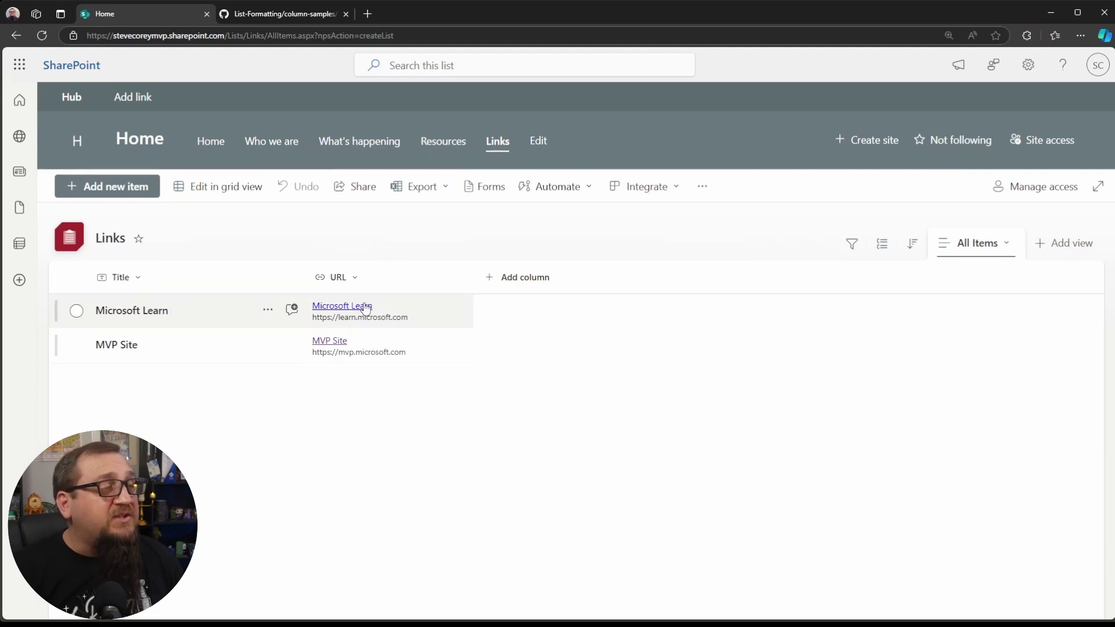
Back on the GitHub JSON sample, point out the break-all word-break style.
left_click(288, 13)
left_click(496, 445)
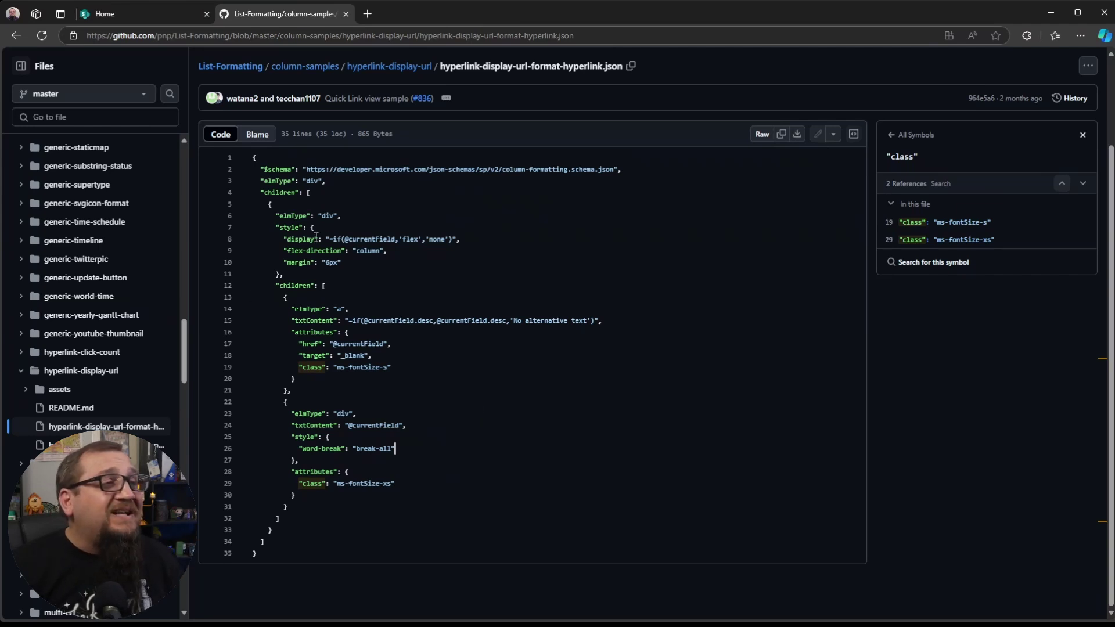
Open the column-samples folder from the breadcrumb and scroll through its sample folders.
left_click(306, 66)
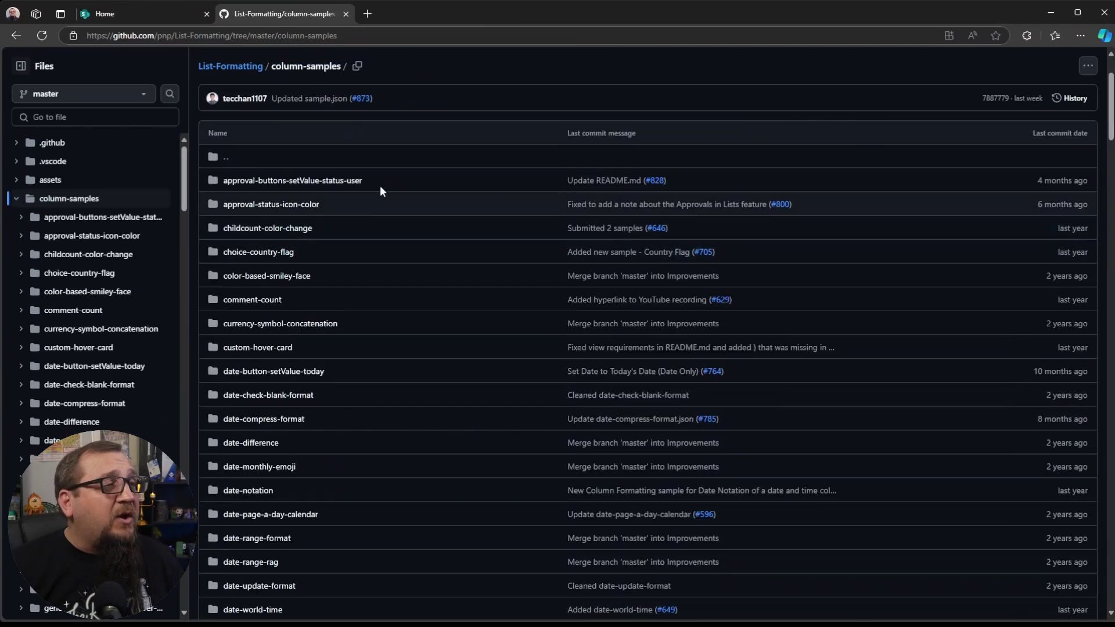
scroll(381, 295, "down", 15)
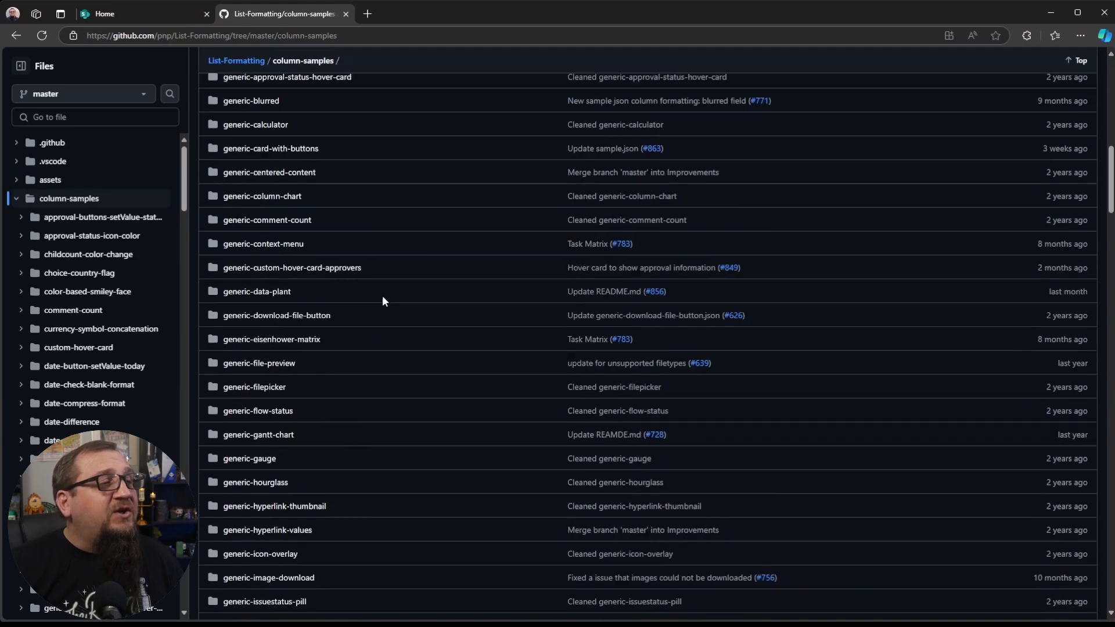
scroll(383, 296, "down", 4)
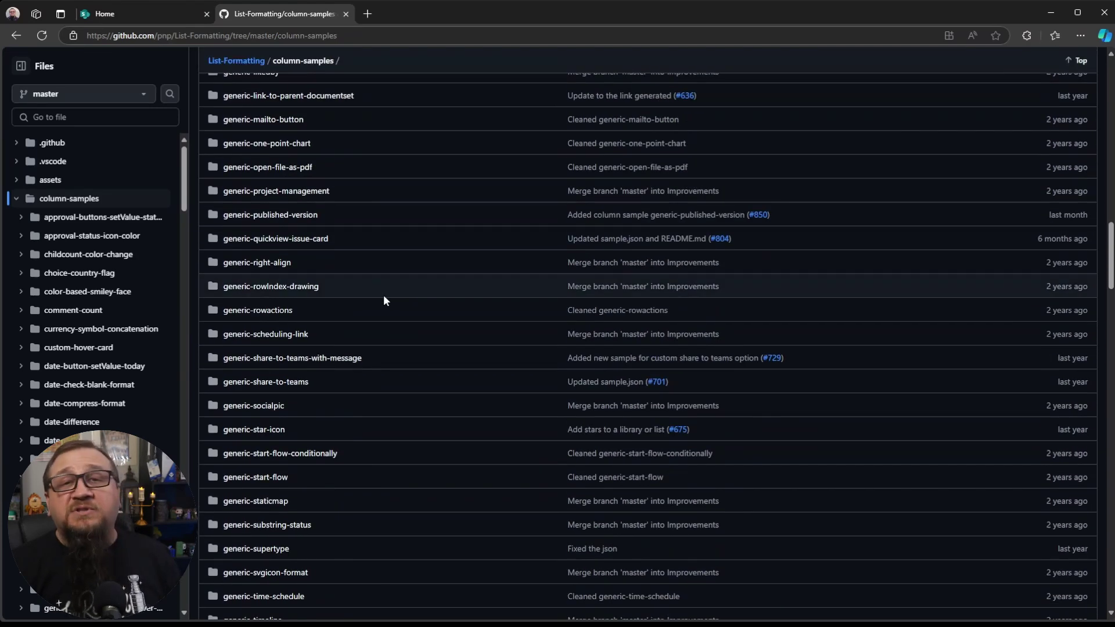